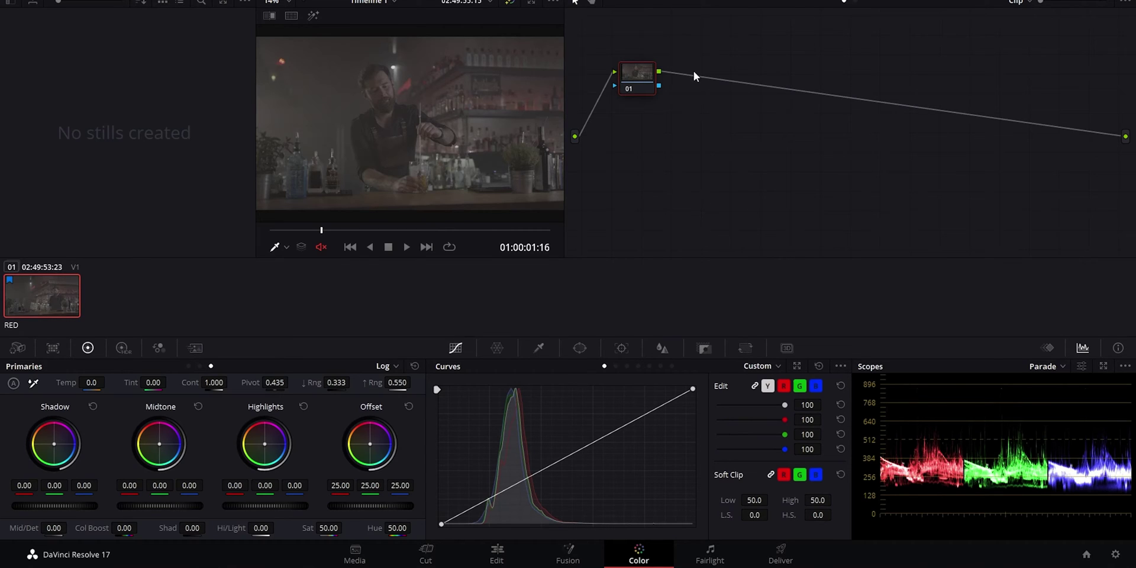
# - Nudge node 01 a little left and lower in the node graph, keeping it connected
pyautogui.moveTo(628, 77)
pyautogui.mouseDown()
pyautogui.moveTo(763, 67)
pyautogui.moveTo(621, 76)
pyautogui.mouseUp()
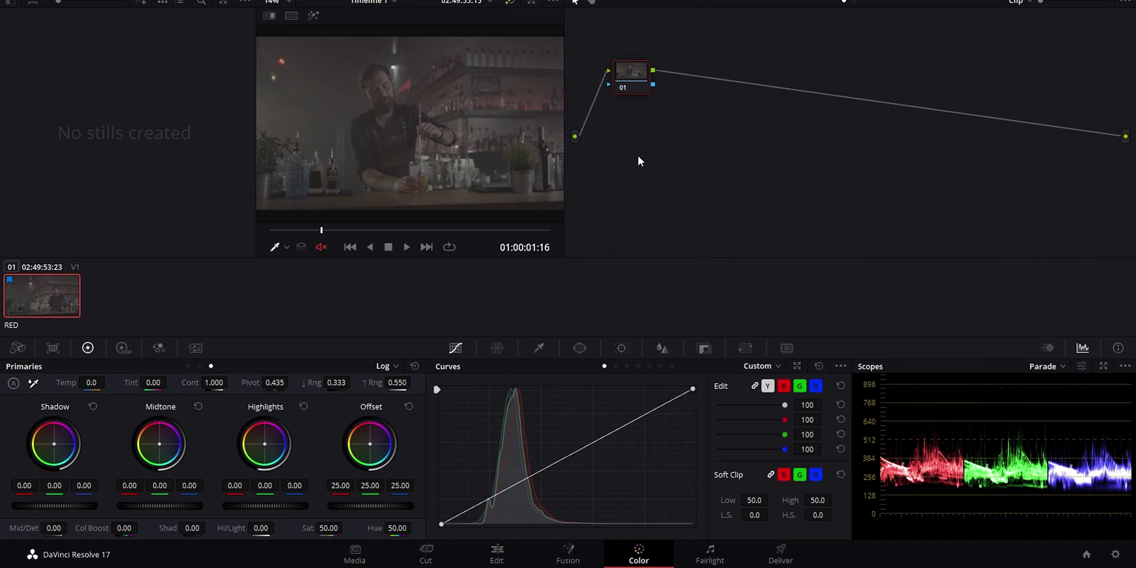
pyautogui.moveTo(628, 78)
pyautogui.mouseDown()
pyautogui.moveTo(638, 76)
pyautogui.moveTo(620, 91)
pyautogui.moveTo(645, 80)
pyautogui.mouseUp()
# - Add serial node 02 after node 01 and move it up and to the right
pyautogui.rightClick(636, 81)
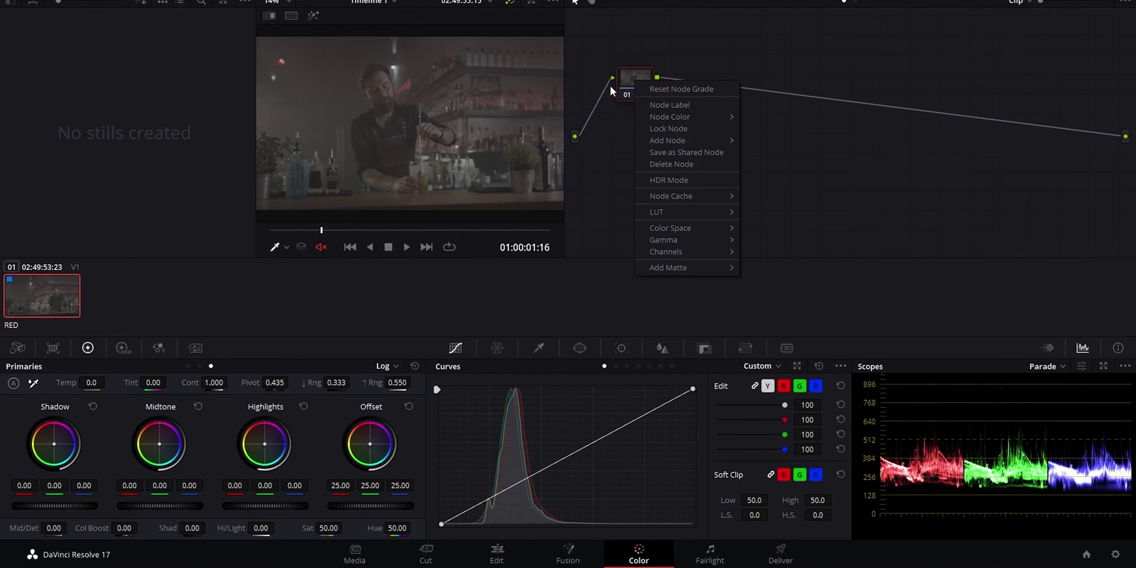
pyautogui.click(631, 86)
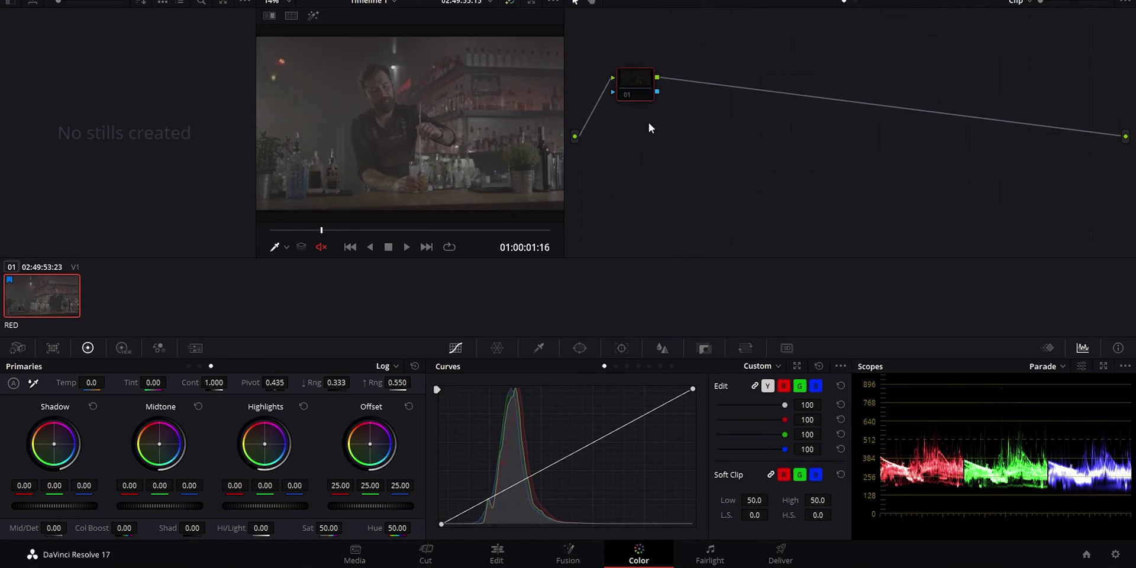
pyautogui.rightClick(631, 76)
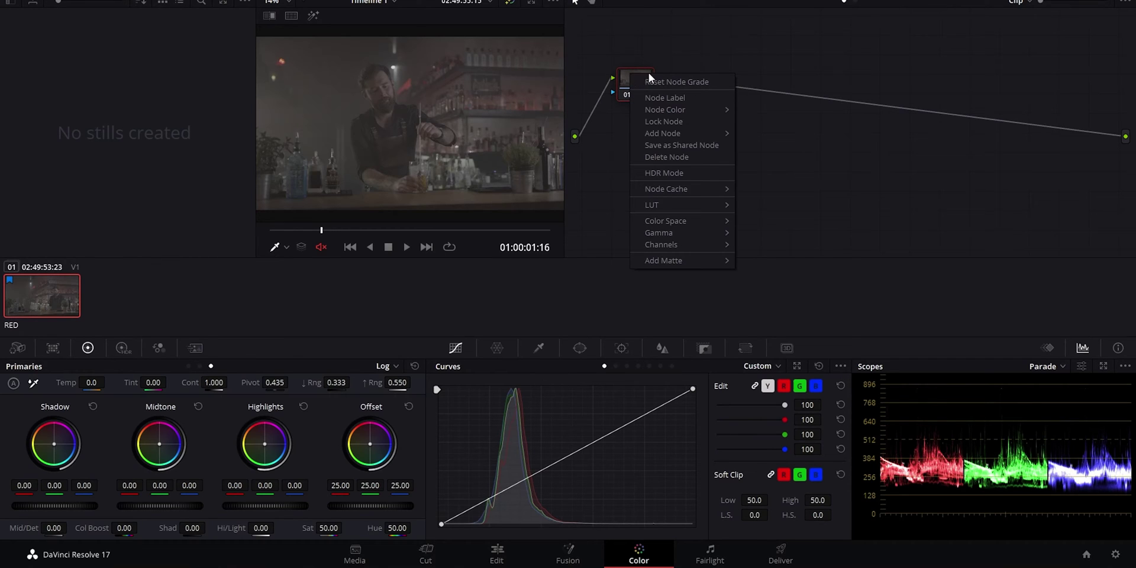
pyautogui.moveTo(728, 135)
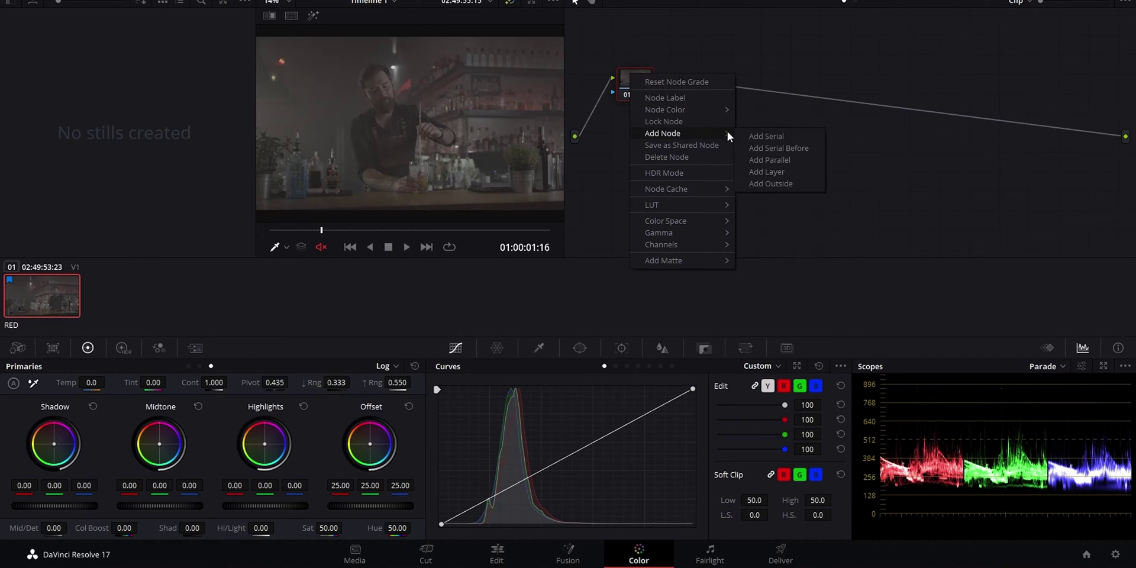
pyautogui.click(763, 137)
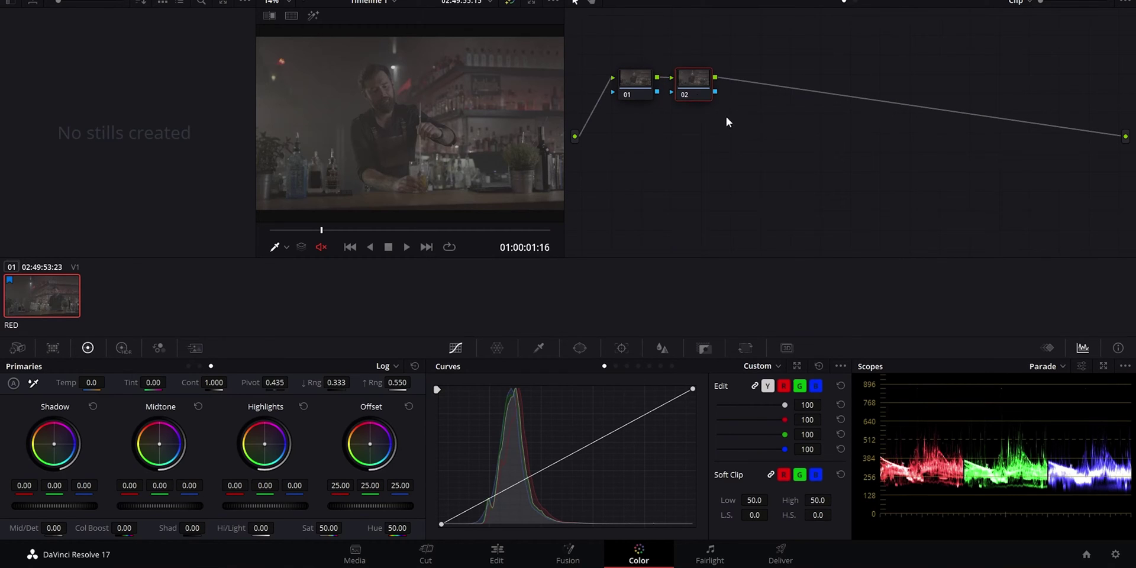
pyautogui.moveTo(696, 88); pyautogui.dragTo(715, 83)
# - Label node 01 as 'WB', then toggle node 02 off and select it
pyautogui.click(636, 89)
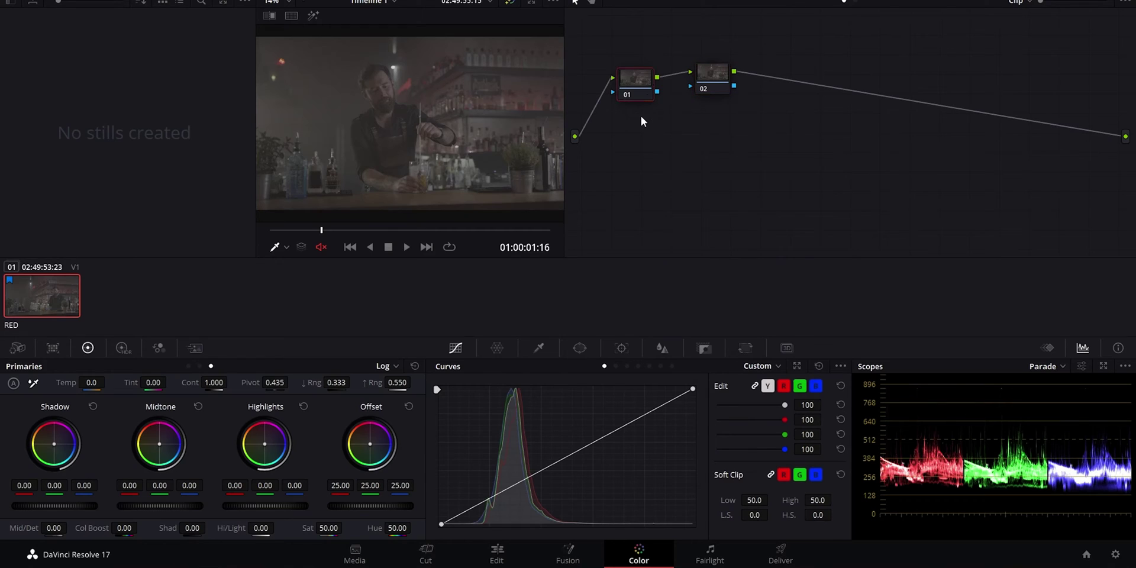
pyautogui.write('WB')
pyautogui.click(709, 85)
pyautogui.click(718, 83)
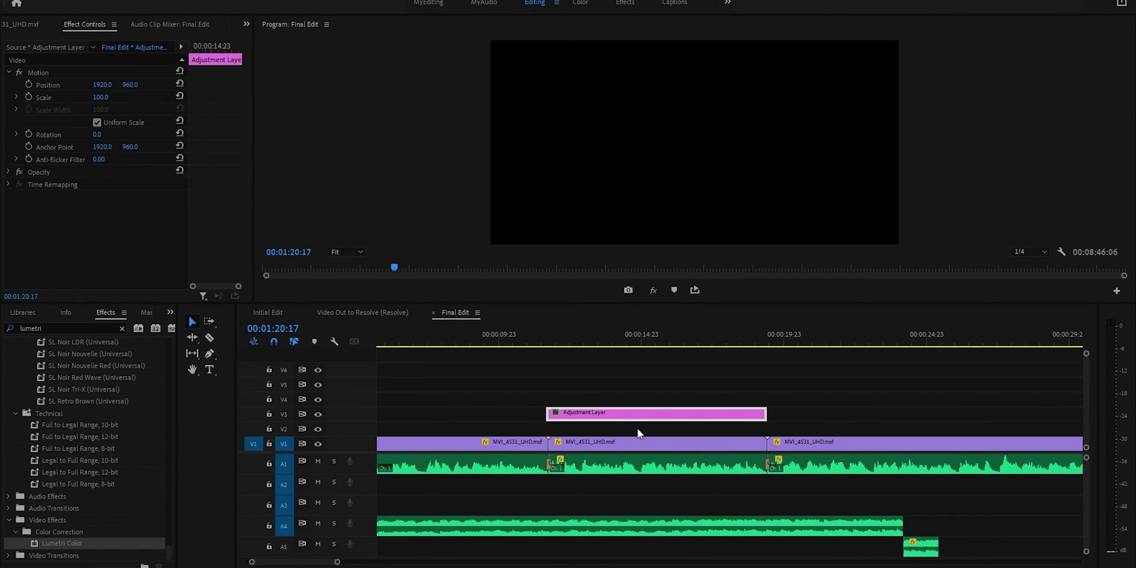
# - Alt-drag the Adjustment Layer clip from V3 to duplicate it onto track V4
pyautogui.moveTo(642, 414); pyautogui.dragTo(654, 385)
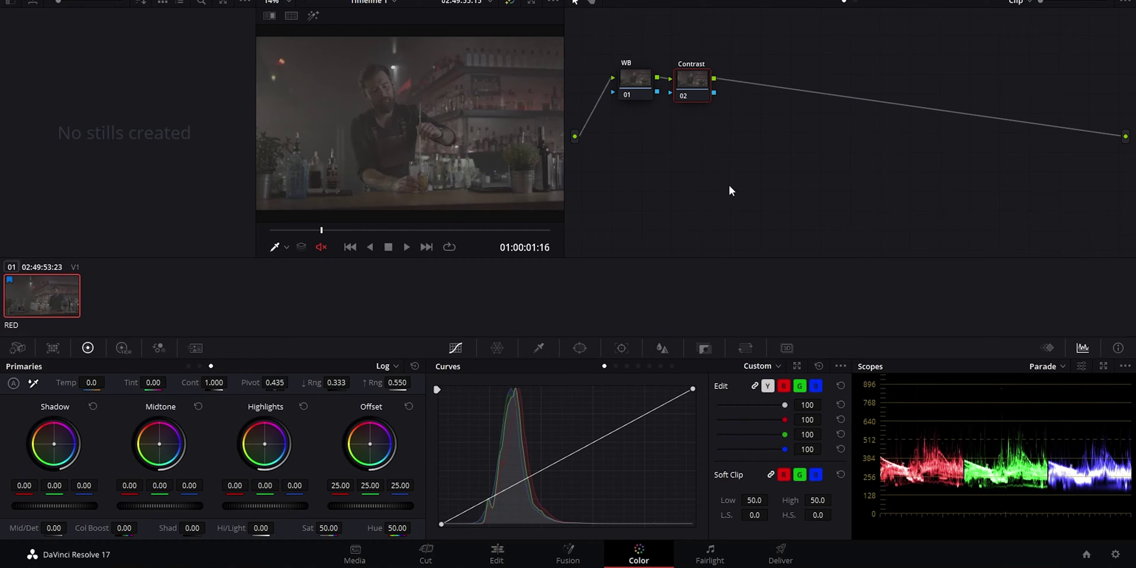
pyautogui.moveTo(728, 85); pyautogui.dragTo(699, 76)
pyautogui.click(630, 86)
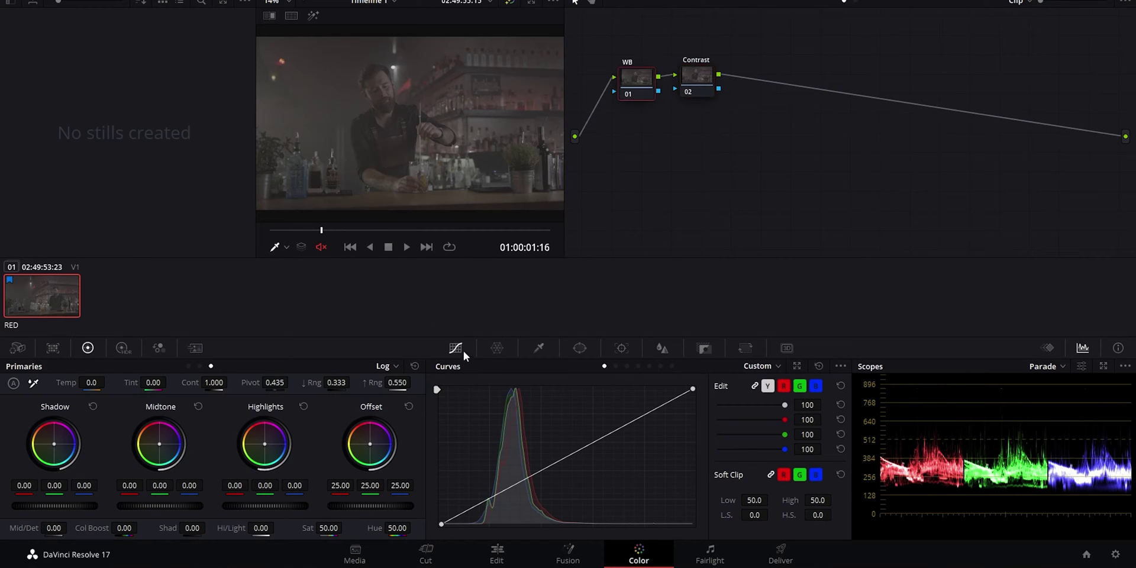
pyautogui.click(687, 93)
pyautogui.moveTo(693, 72)
pyautogui.mouseDown()
pyautogui.moveTo(708, 122)
pyautogui.moveTo(690, 74)
pyautogui.mouseUp()
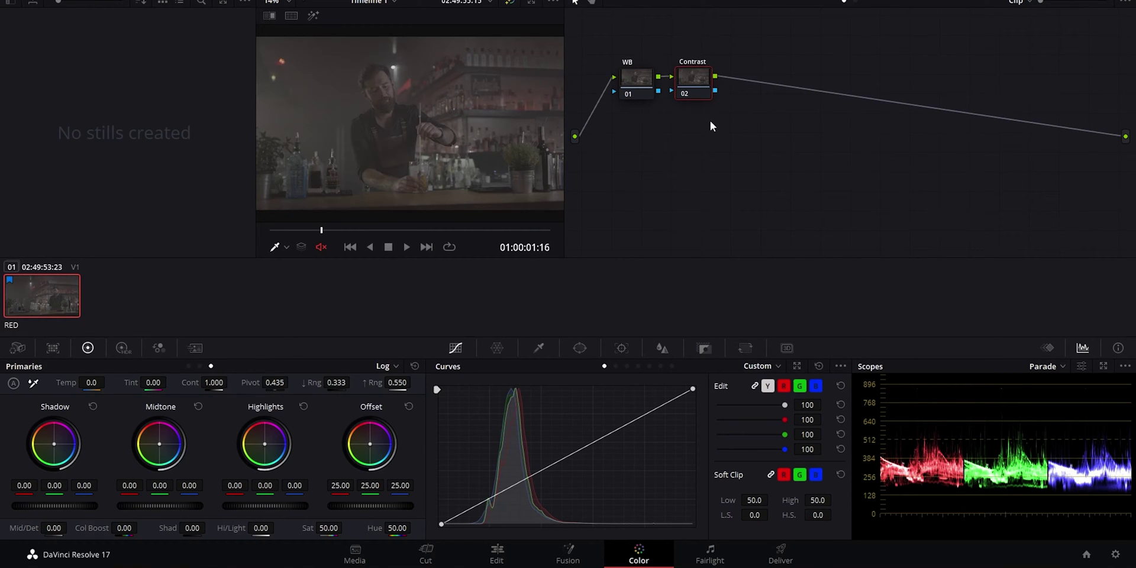
pyautogui.moveTo(699, 79); pyautogui.dragTo(708, 79)
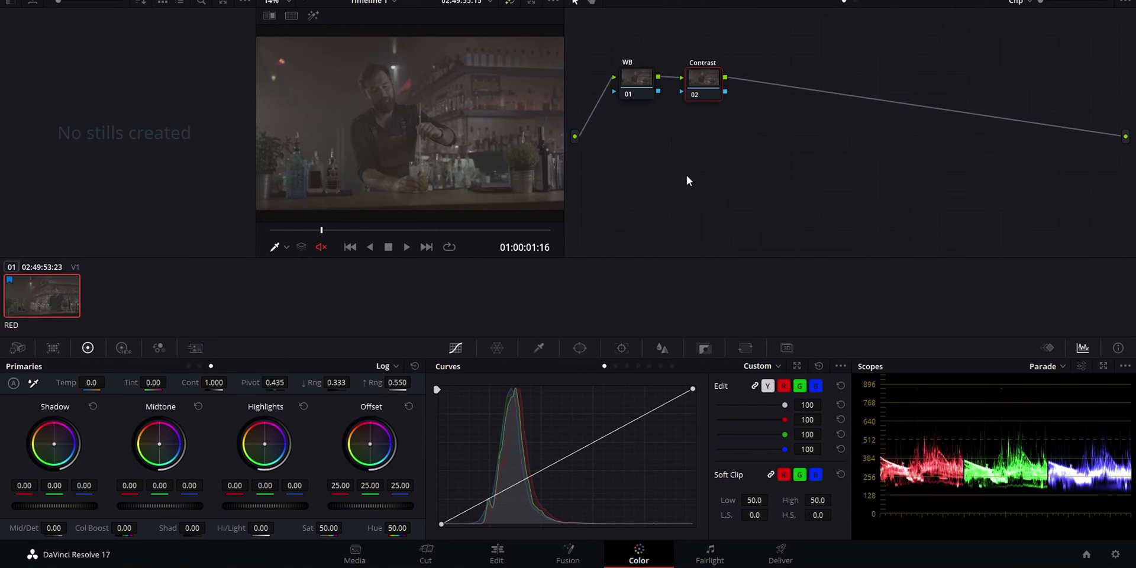
pyautogui.click(635, 79)
pyautogui.click(703, 79)
# - Add serial node 03 with Alt+S and parallel node 04 with mixer via Alt+P, arranging them
pyautogui.hotkey('alt', 's')
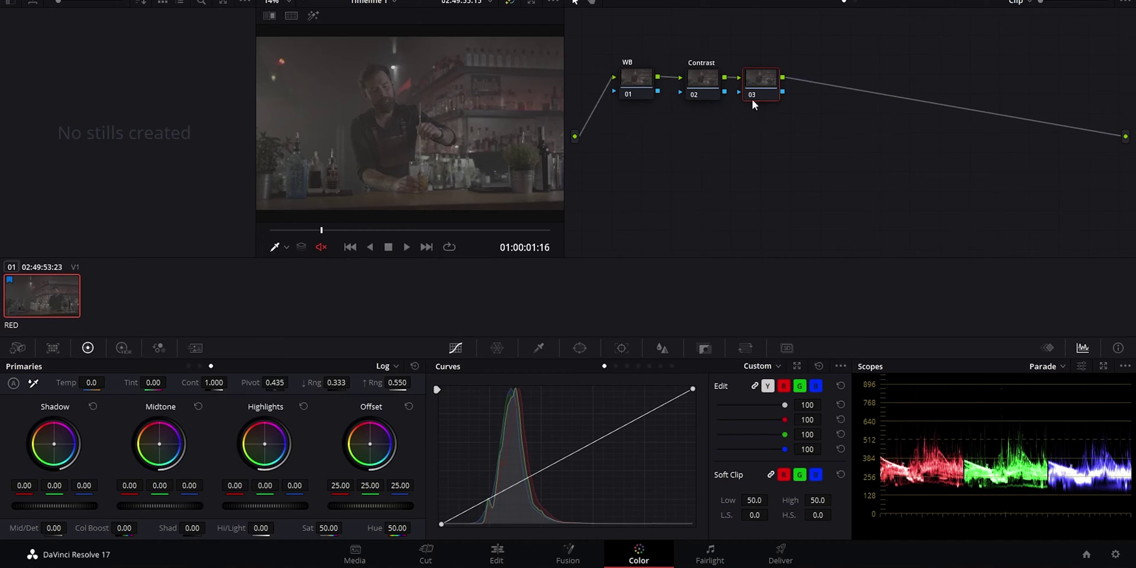
pyautogui.moveTo(774, 80); pyautogui.dragTo(788, 68)
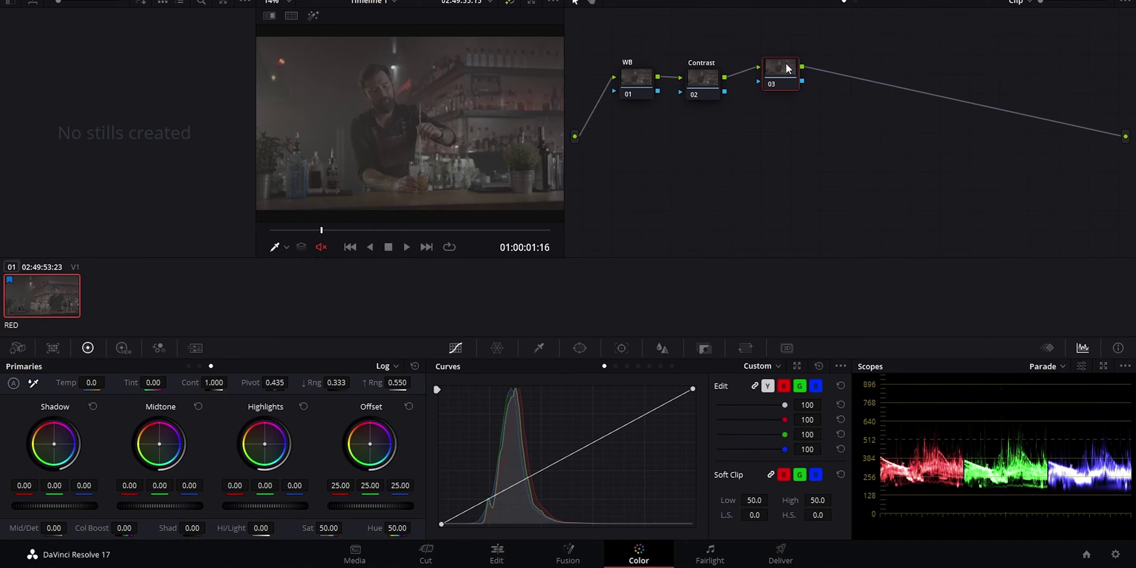
pyautogui.hotkey('alt', 'p')
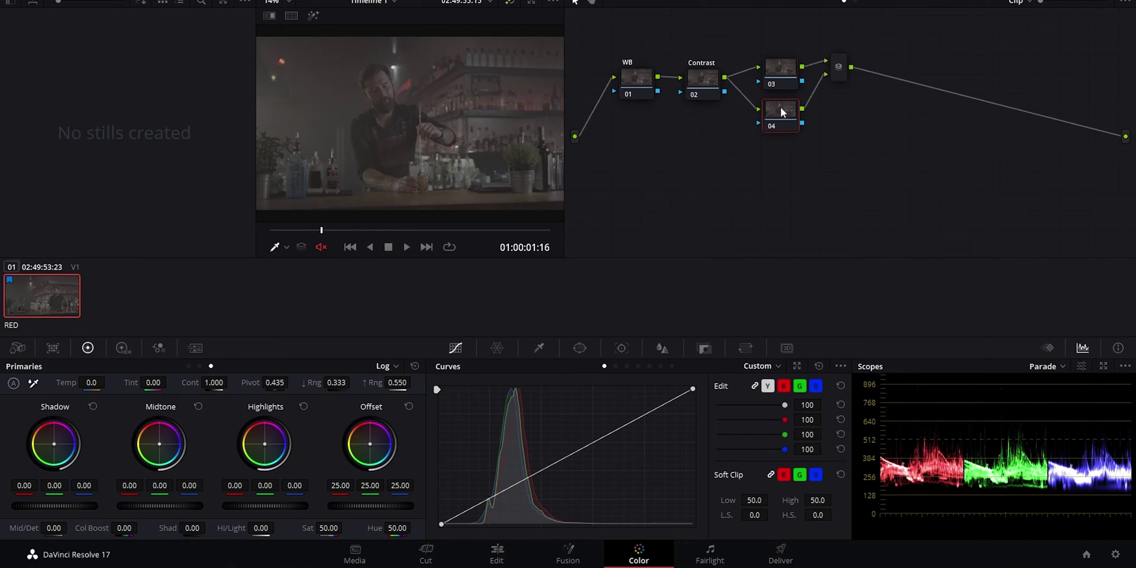
pyautogui.moveTo(832, 70)
pyautogui.mouseDown()
pyautogui.moveTo(881, 76)
pyautogui.moveTo(852, 100)
pyautogui.moveTo(831, 90)
pyautogui.mouseUp()
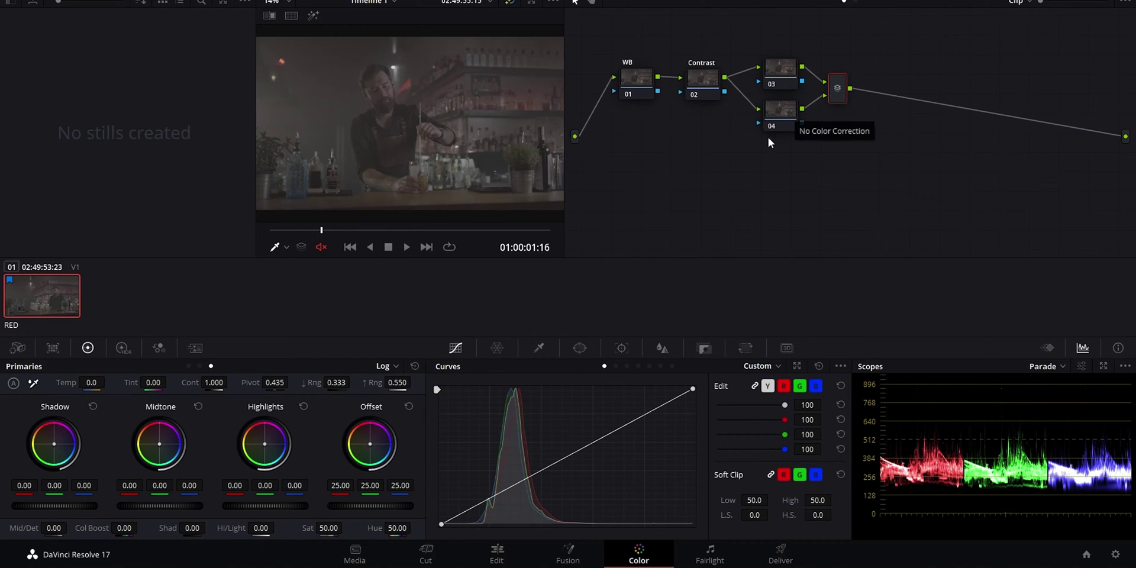
# - Add serial node 06 after the mixer, then node 07 with a second mixer, and arrange them
pyautogui.hotkey('alt', 's')
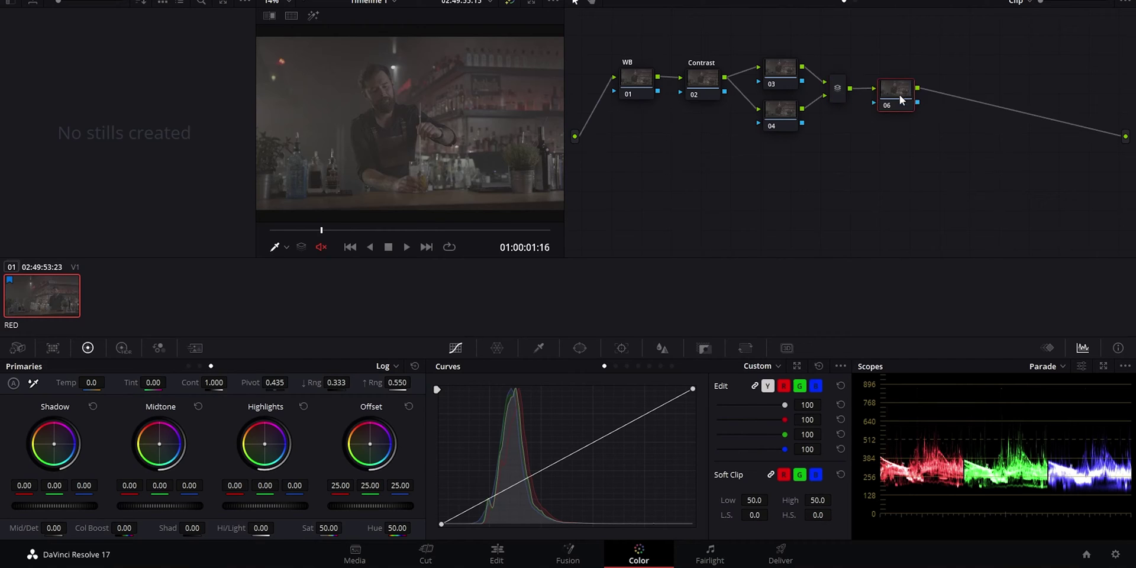
pyautogui.moveTo(900, 94); pyautogui.dragTo(903, 65)
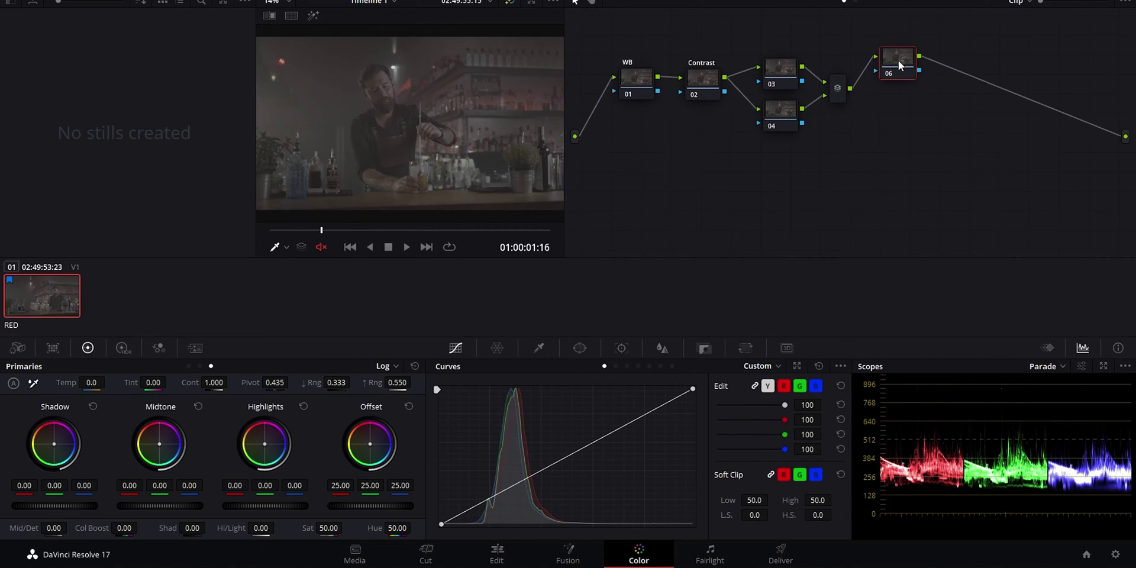
pyautogui.hotkey('alt', 'p')
pyautogui.moveTo(903, 112); pyautogui.dragTo(894, 113)
pyautogui.moveTo(950, 61); pyautogui.dragTo(953, 98)
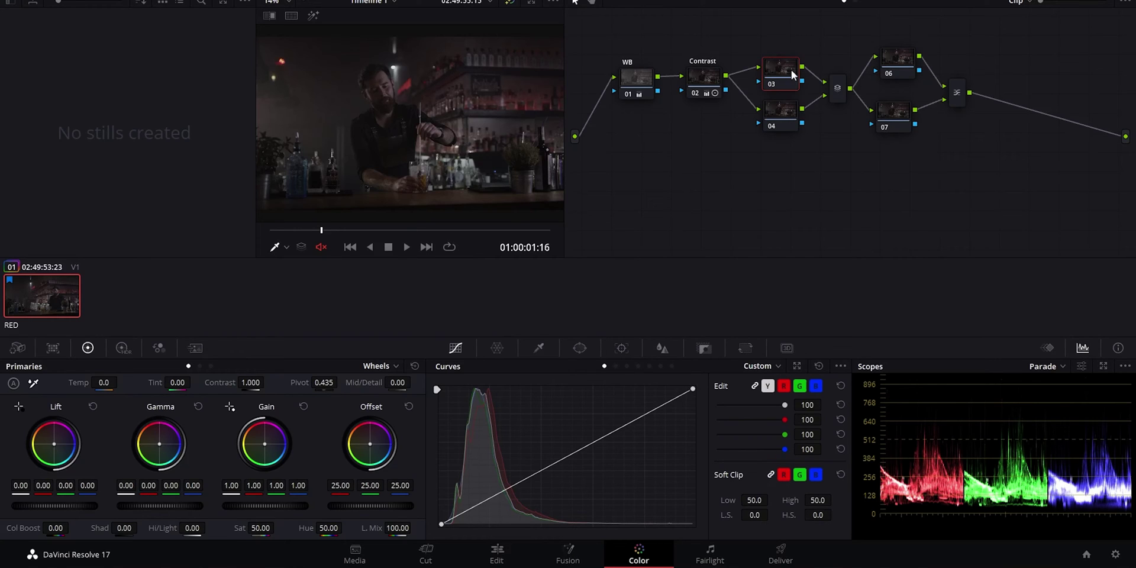
# - On node 03, raise saturation to 56.60 and push the Lift wheel toward blue
pyautogui.moveTo(783, 70); pyautogui.dragTo(785, 55)
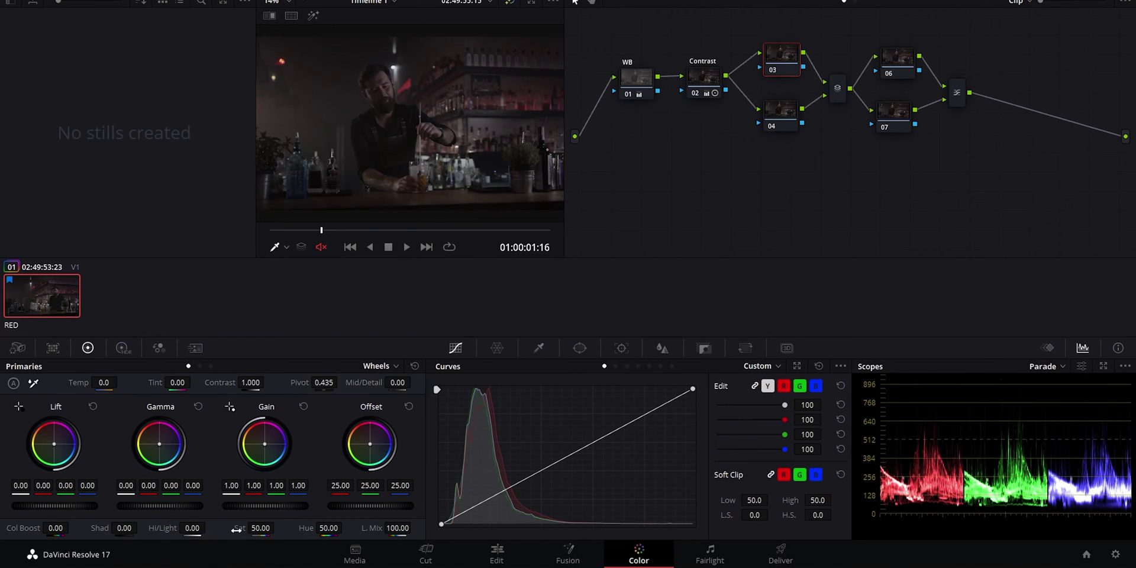
pyautogui.moveTo(236, 529); pyautogui.dragTo(260, 529)
pyautogui.moveTo(54, 447); pyautogui.dragTo(56, 448)
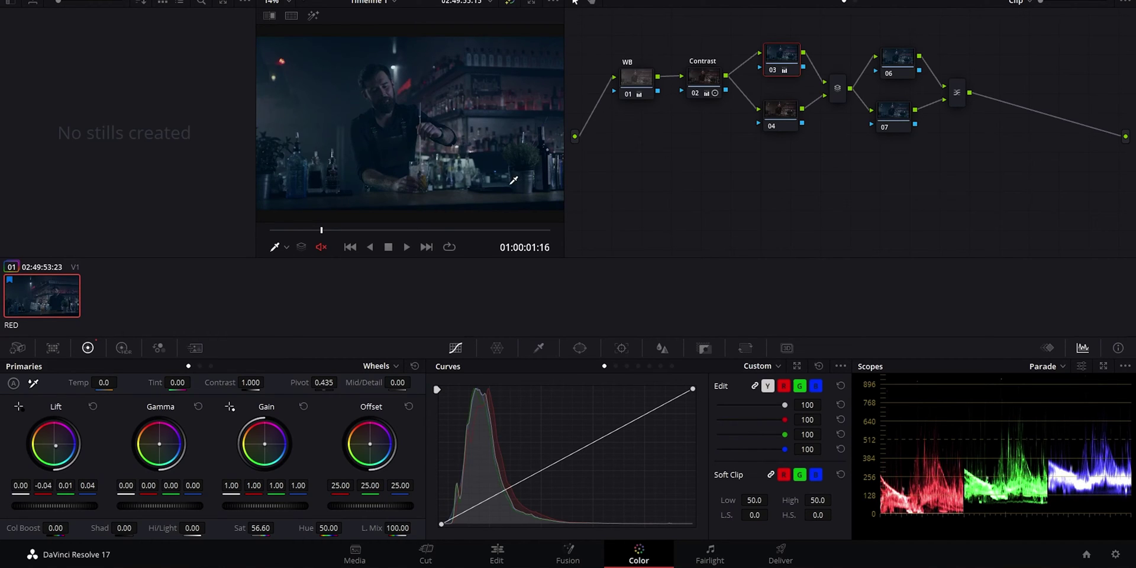
# - On node 04, push the Gamma wheel toward red, then reset it to neutral
pyautogui.click(781, 111)
pyautogui.moveTo(166, 462); pyautogui.dragTo(161, 447)
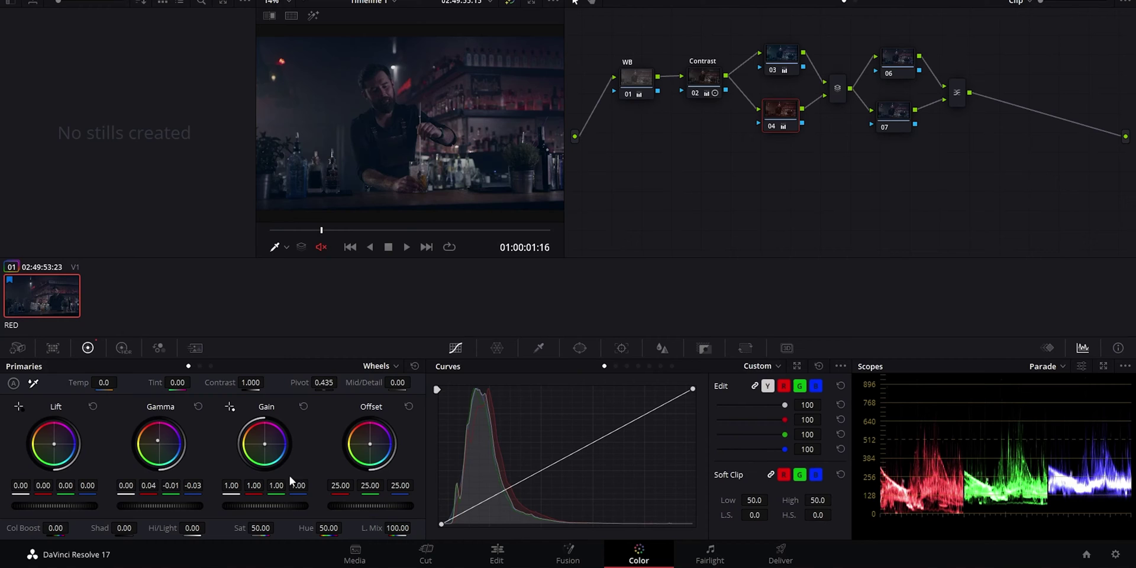
pyautogui.moveTo(158, 444); pyautogui.dragTo(166, 438)
pyautogui.click(199, 407)
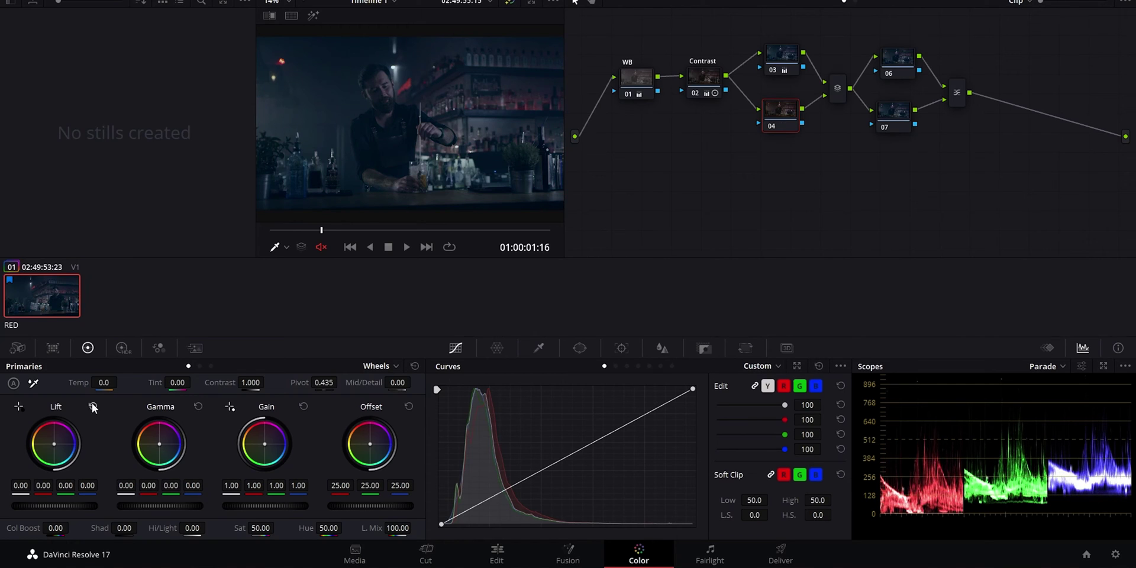
pyautogui.click(781, 56)
# - Reset node 03's grade and shift node 06's Lift toward blue
pyautogui.rightClick(787, 64)
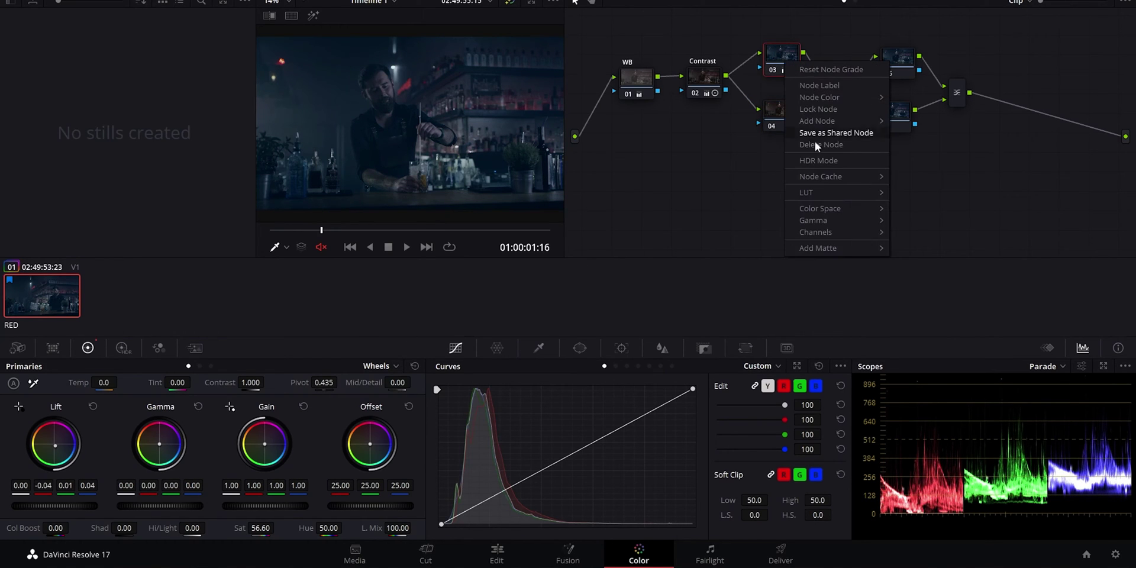
pyautogui.click(847, 72)
pyautogui.click(895, 61)
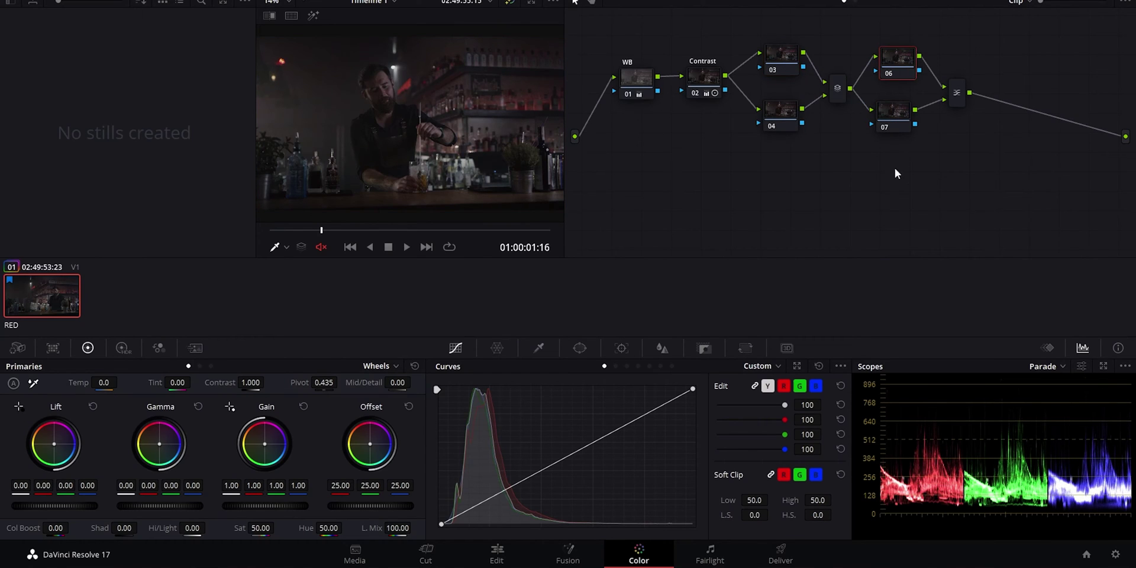
pyautogui.moveTo(897, 116); pyautogui.dragTo(904, 118)
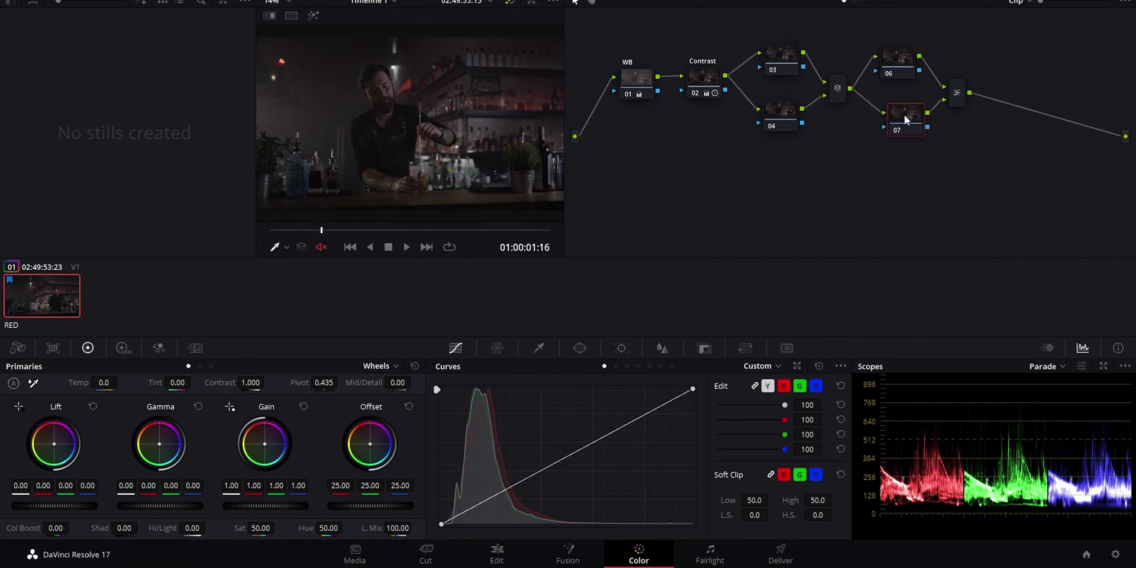
pyautogui.hotkey('ctrl', 'z')
pyautogui.moveTo(51, 442); pyautogui.dragTo(52, 444)
# - Add serial node 09 after the second mixer, then select node 07 and open the viewer's grade menu
pyautogui.click(958, 93)
pyautogui.hotkey('alt', 's')
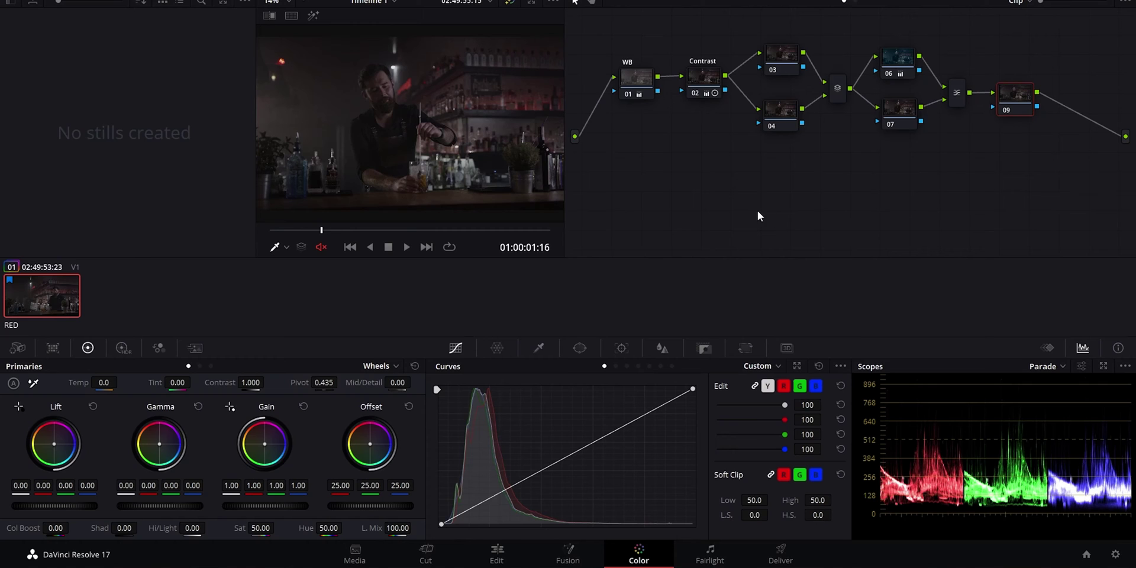
pyautogui.click(908, 113)
pyautogui.rightClick(313, 77)
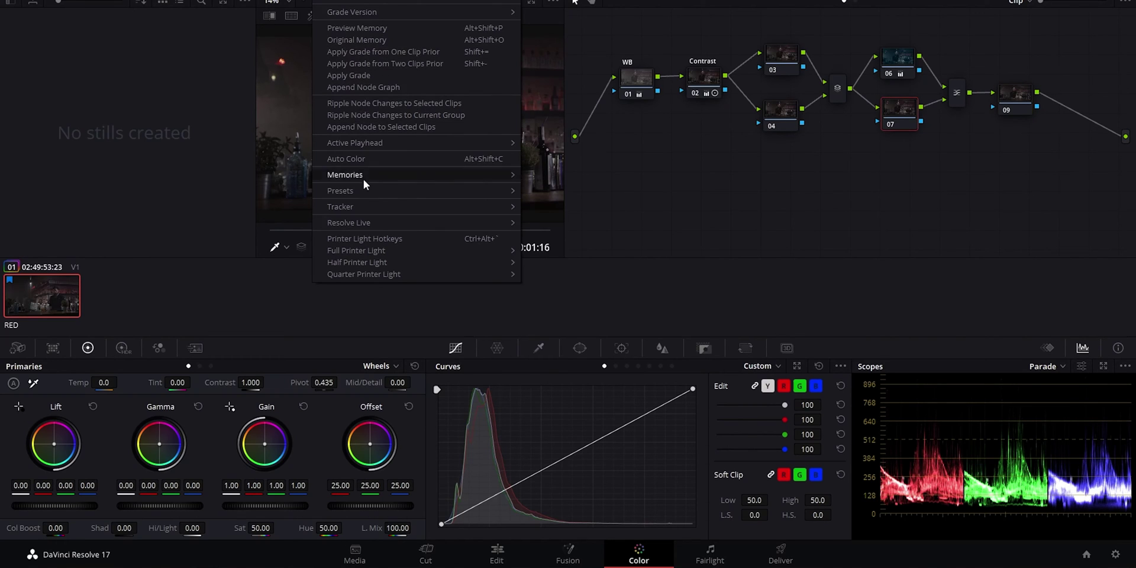
pyautogui.moveTo(370, 190)
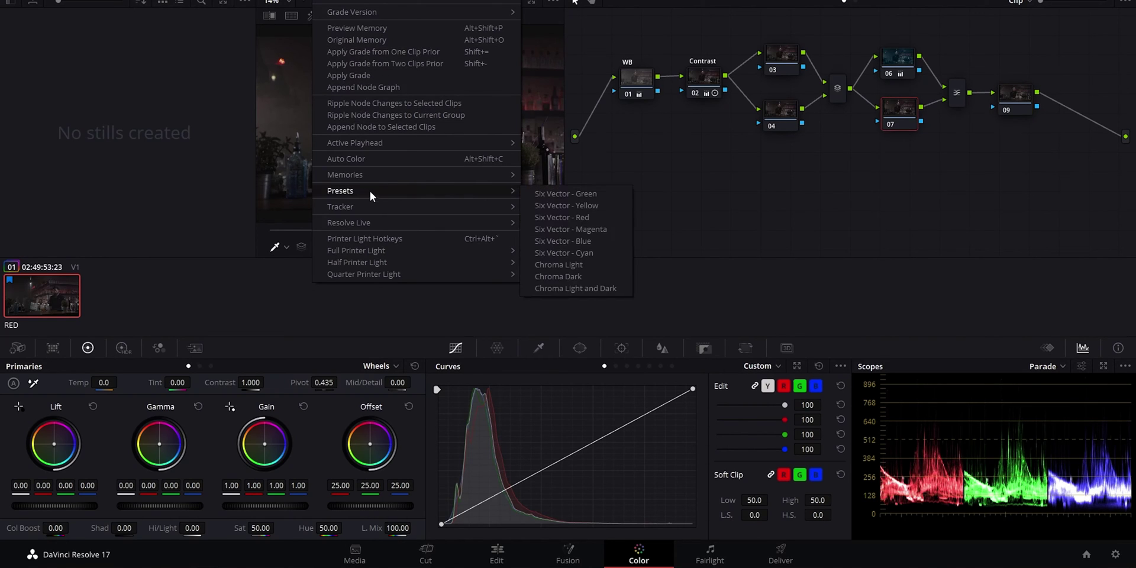
# - Apply the Six Vector - Red preset to node 07 and shift its qualifier Hue Center slightly
pyautogui.click(597, 219)
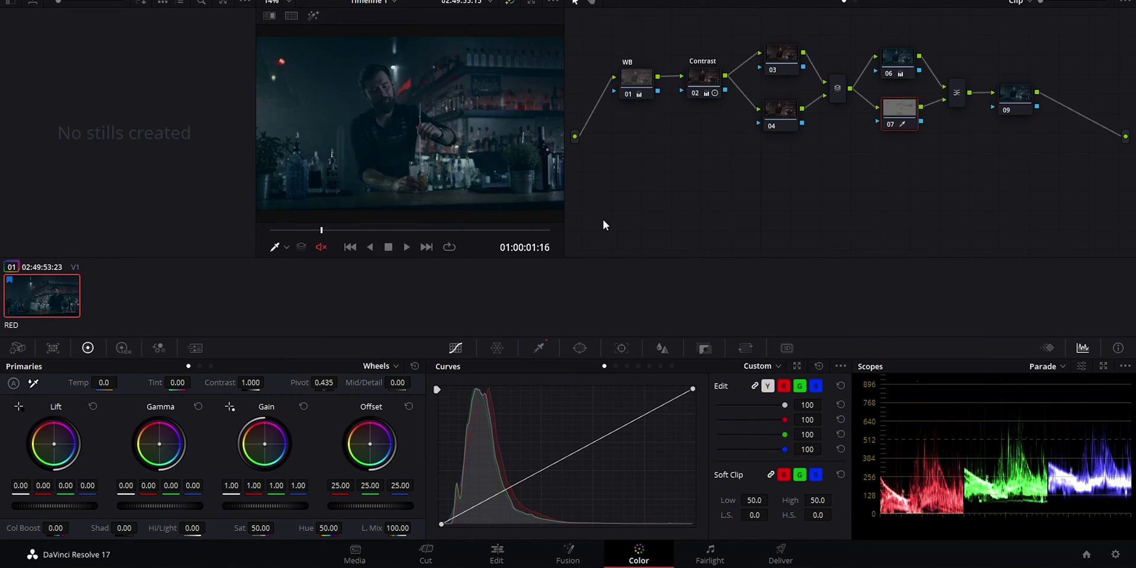
pyautogui.hotkey('shift', 'h')
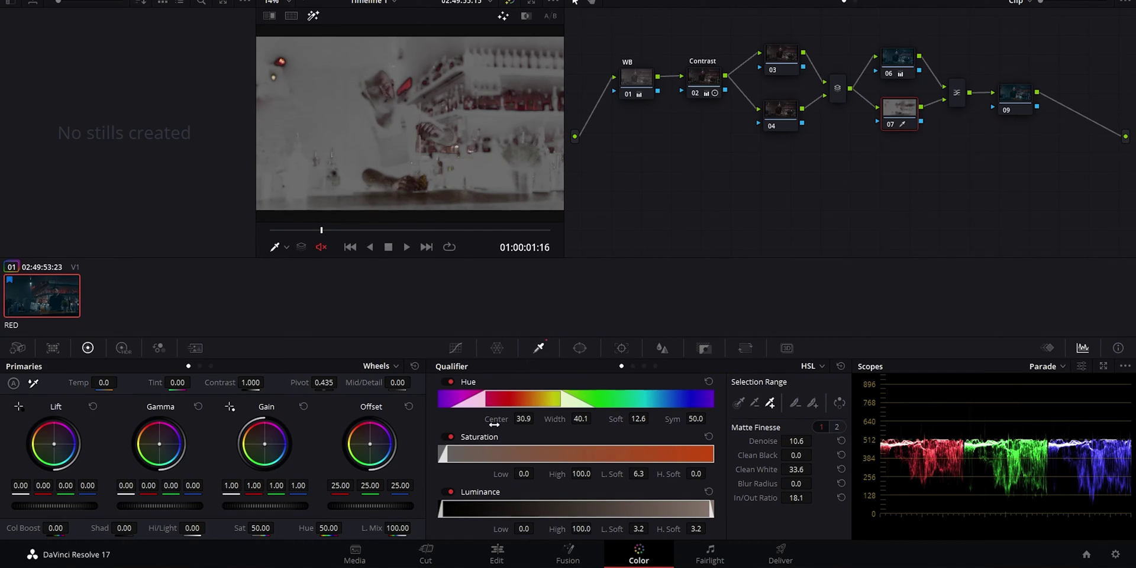
pyautogui.moveTo(523, 419); pyautogui.dragTo(537, 419)
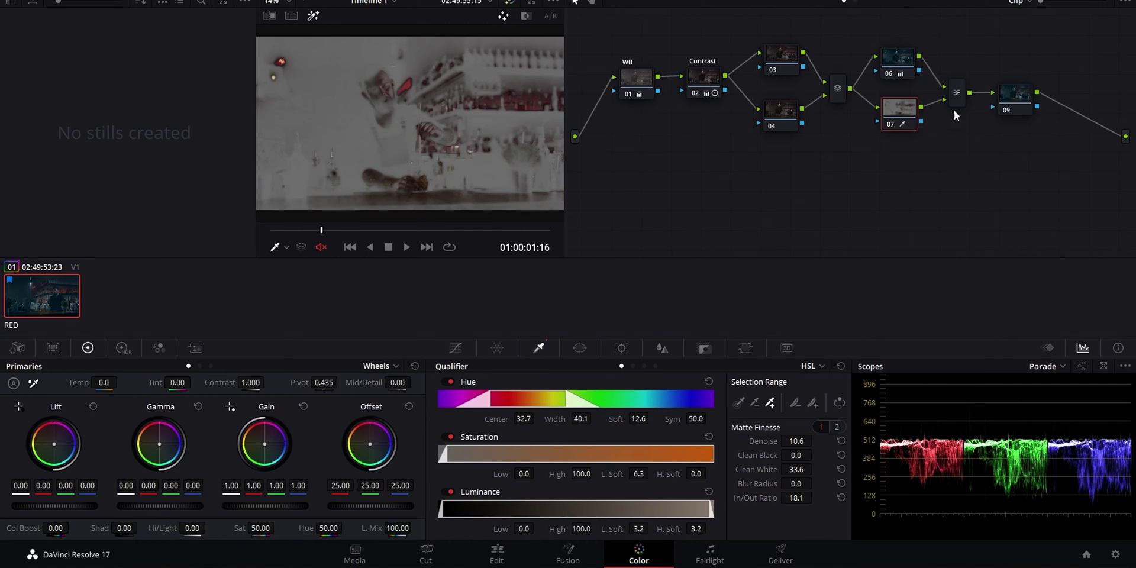
pyautogui.click(1016, 96)
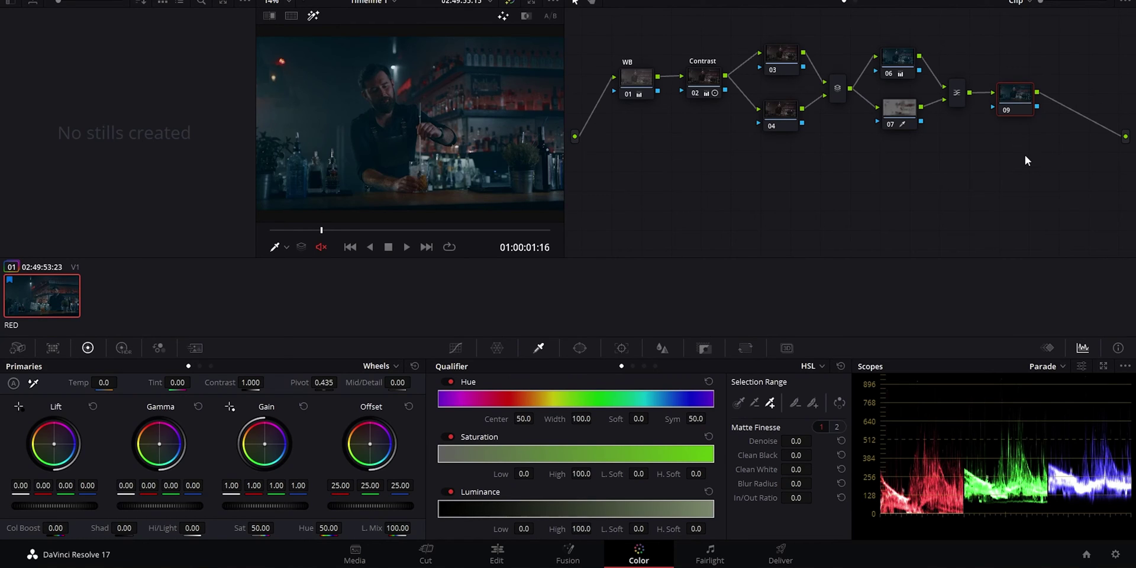
# - Move node 09 below the tree and add an inverted circle window: softness 50.44, aspect 33.05, rotation -21.12
pyautogui.moveTo(1013, 91); pyautogui.dragTo(632, 179)
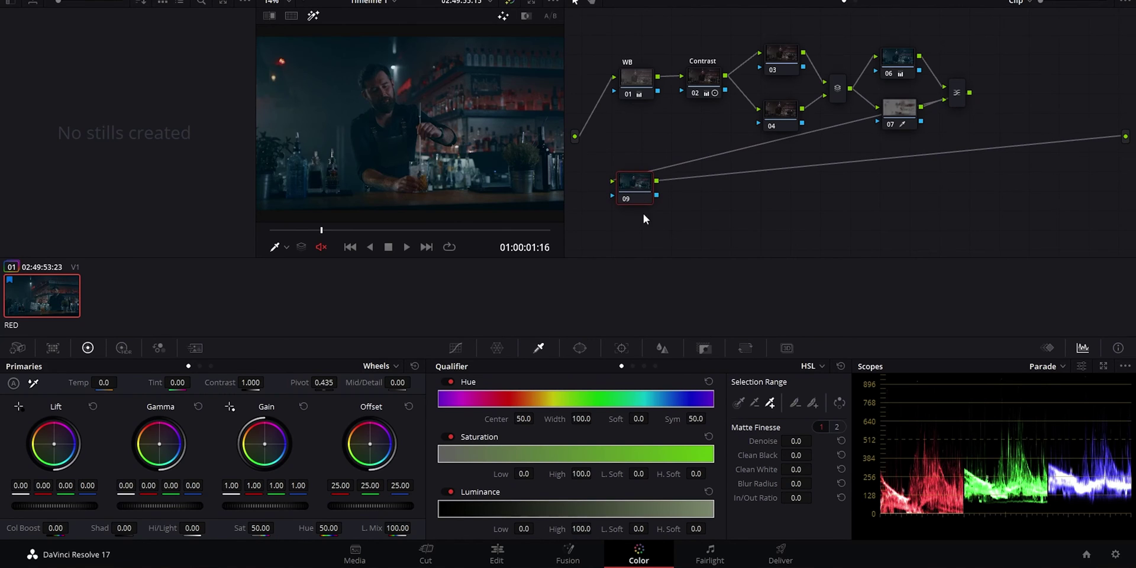
pyautogui.click(622, 348)
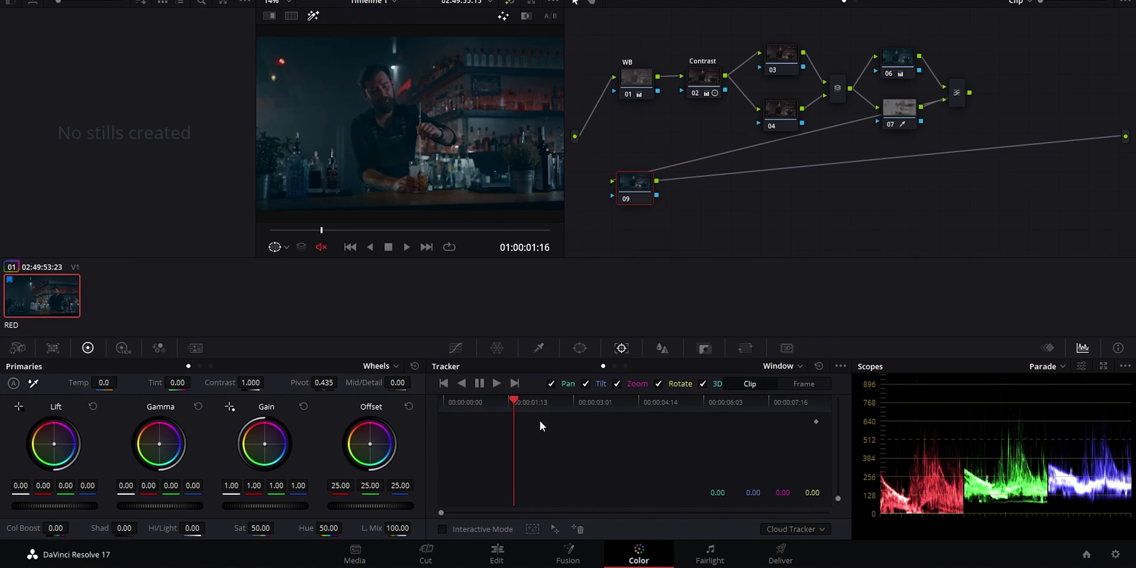
pyautogui.click(580, 348)
pyautogui.click(452, 442)
pyautogui.click(649, 442)
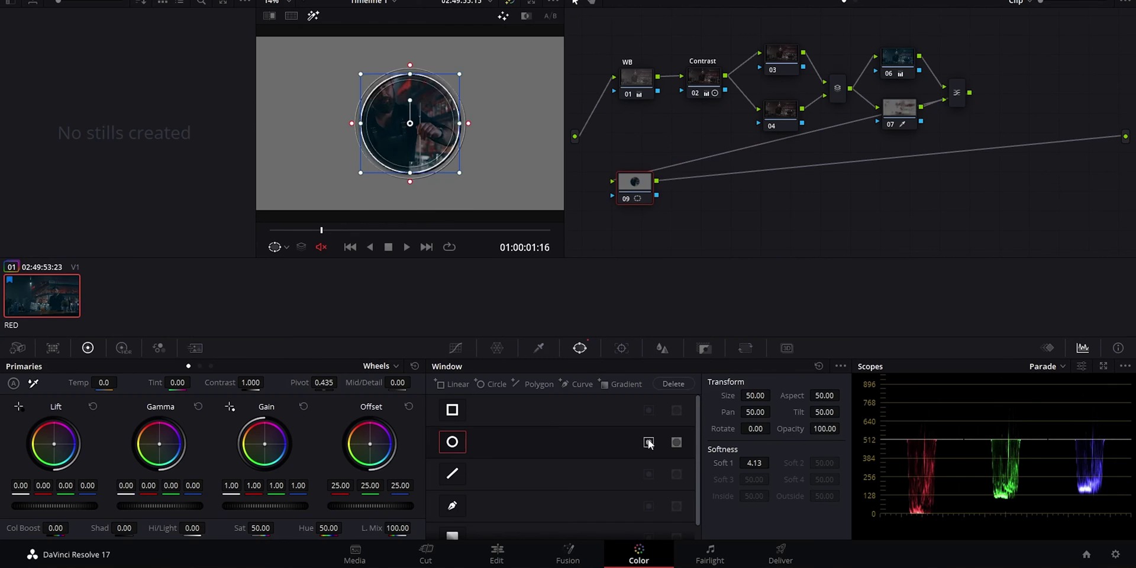
pyautogui.moveTo(468, 123); pyautogui.dragTo(511, 123)
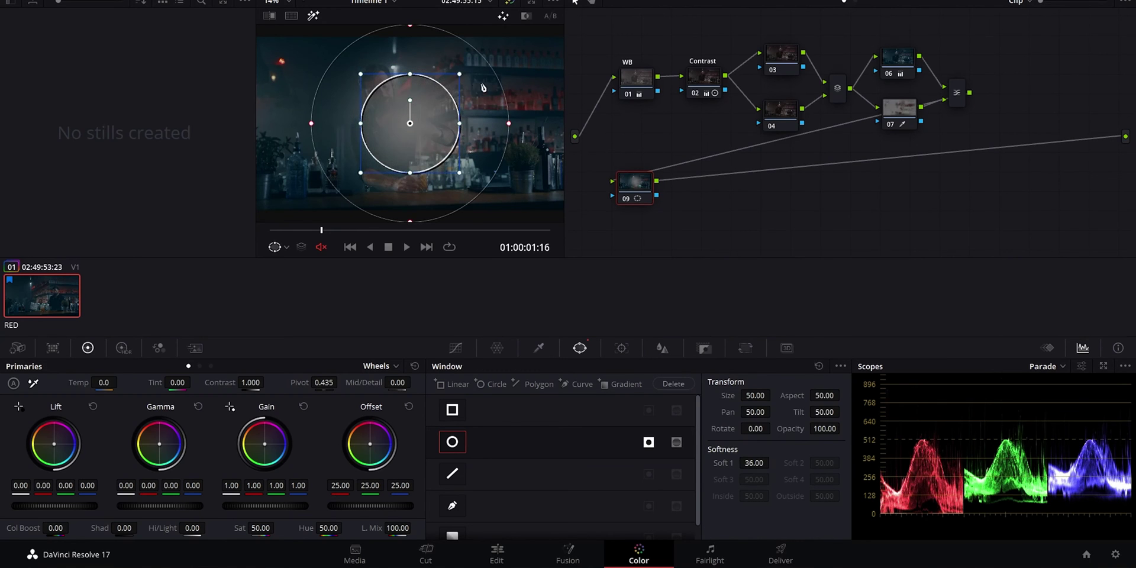
pyautogui.moveTo(410, 72); pyautogui.dragTo(379, 77)
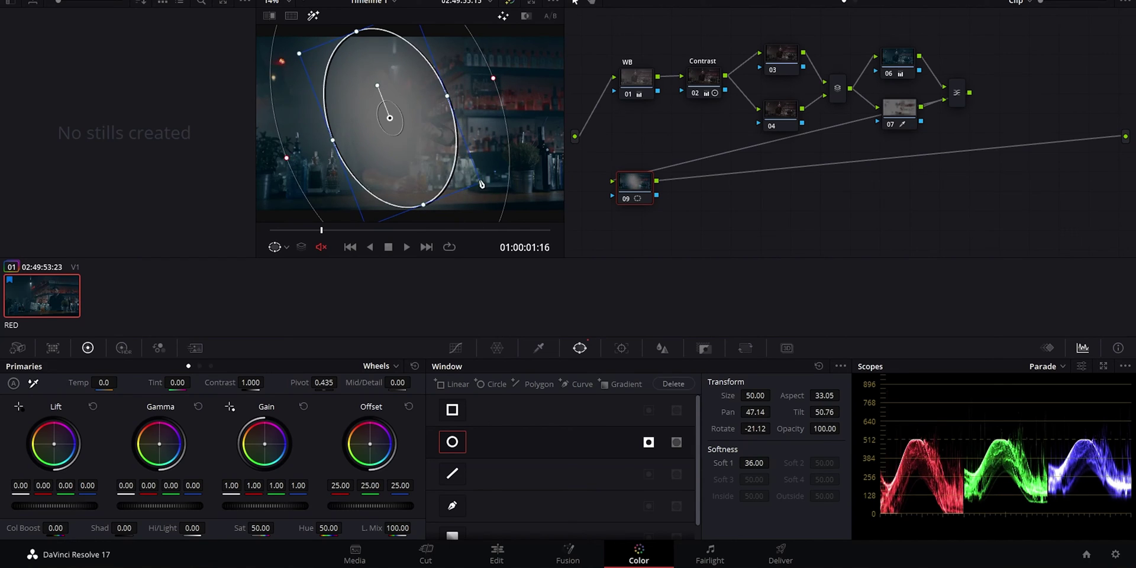
pyautogui.moveTo(502, 200); pyautogui.dragTo(524, 75)
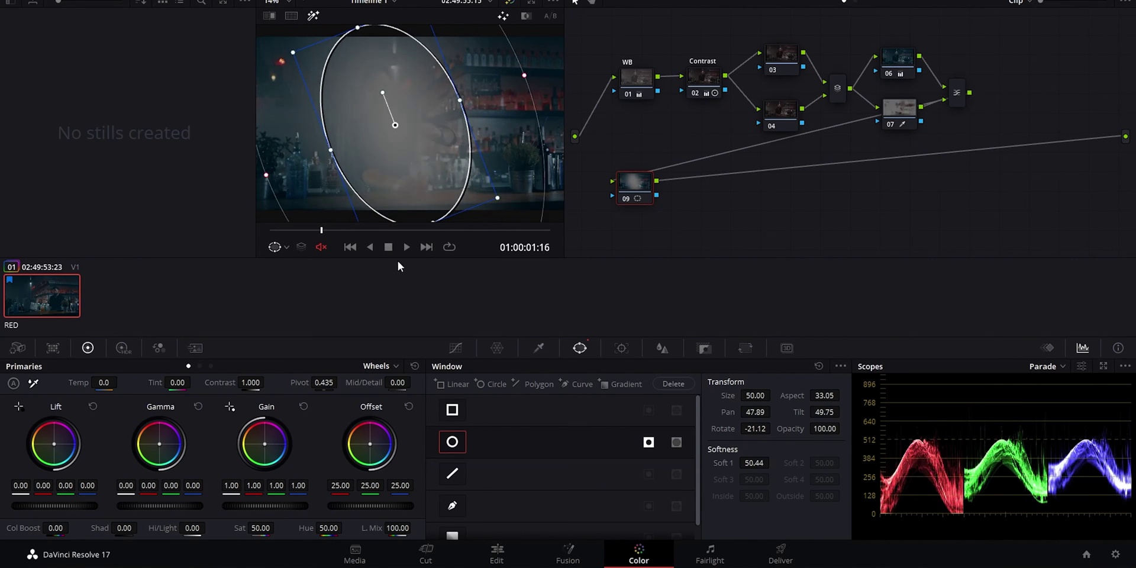
pyautogui.click(455, 348)
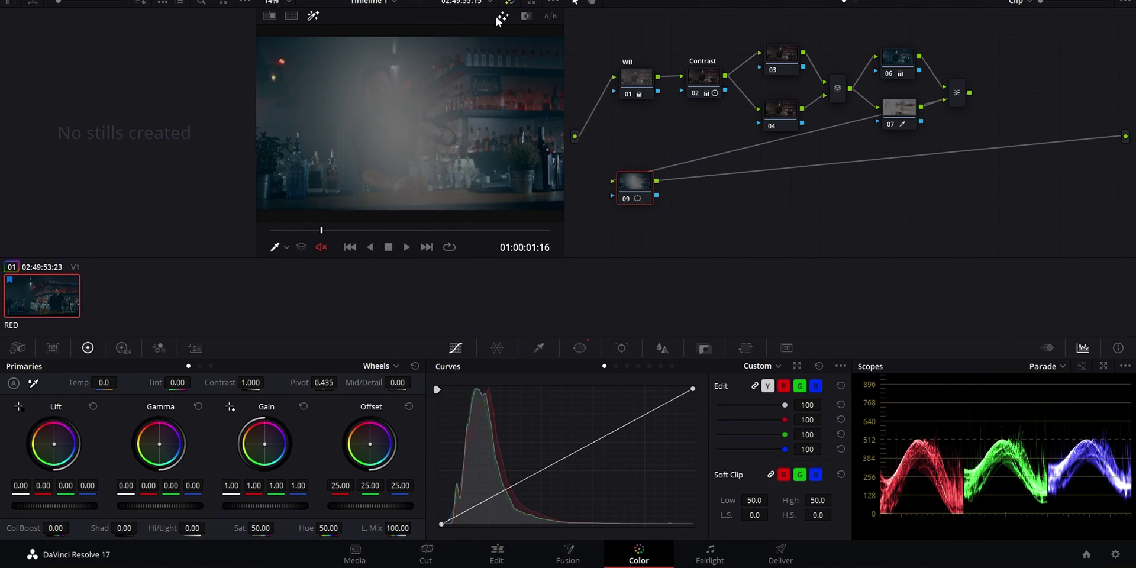
# - Pull node 09's custom curve down to darken outside the oval, then add serial node 10
pyautogui.click(512, 488)
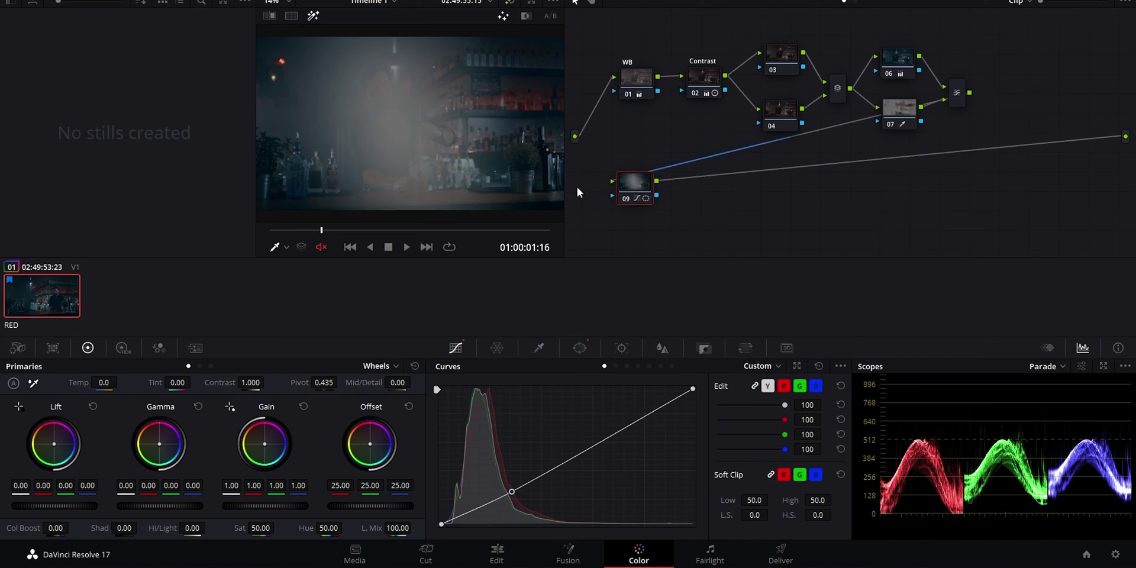
pyautogui.click(313, 15)
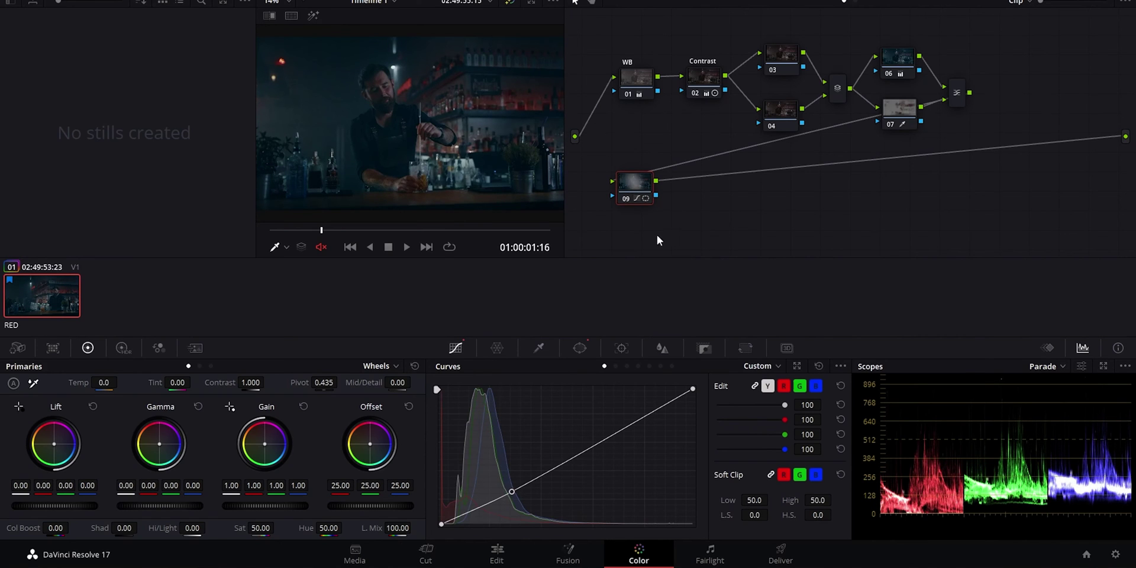
pyautogui.click(313, 16)
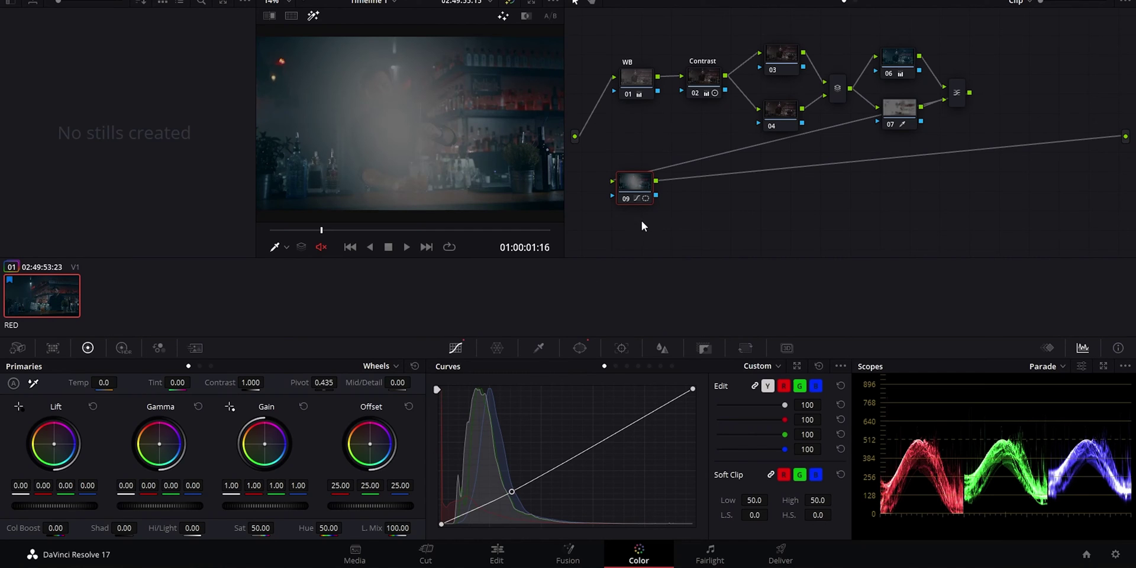
pyautogui.moveTo(634, 180)
pyautogui.mouseDown()
pyautogui.moveTo(672, 187)
pyautogui.moveTo(649, 187)
pyautogui.mouseUp()
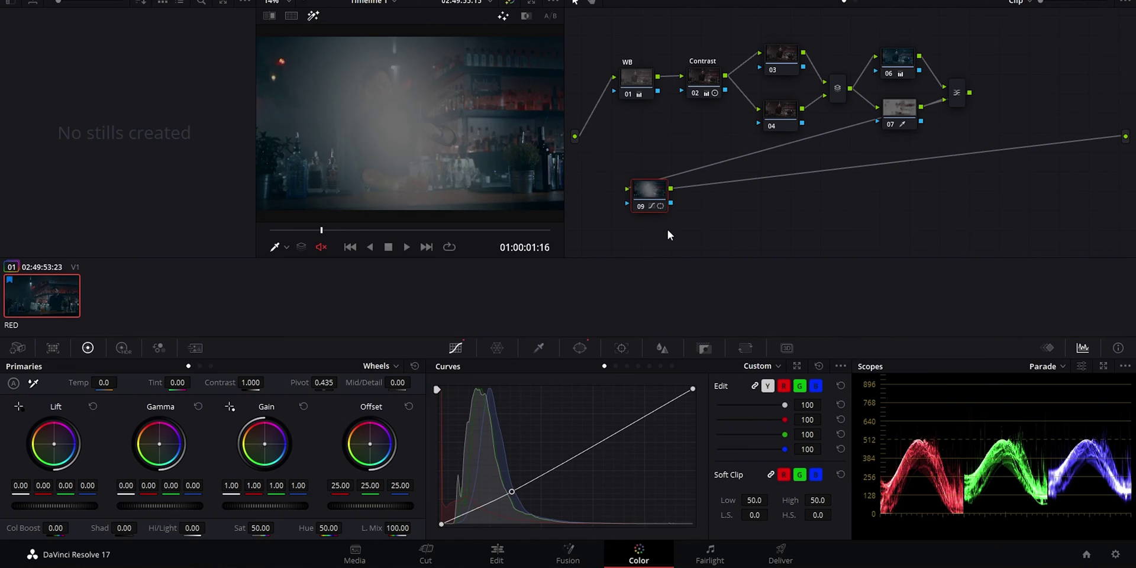
pyautogui.hotkey('alt', 's')
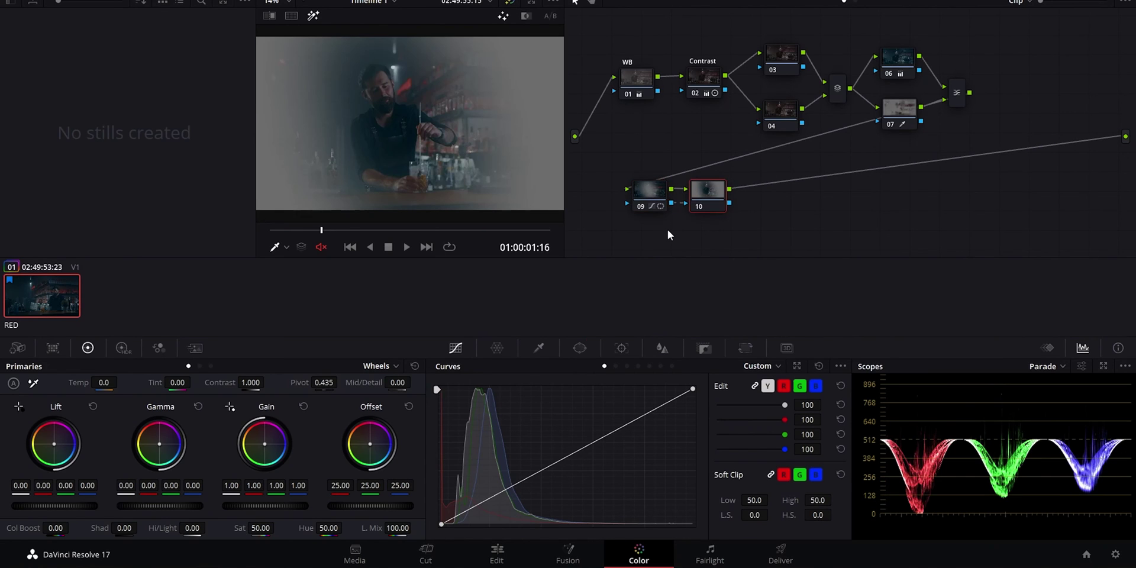
# - Move node 10 further to the right of node 09 in the node graph
pyautogui.moveTo(712, 190); pyautogui.dragTo(772, 187)
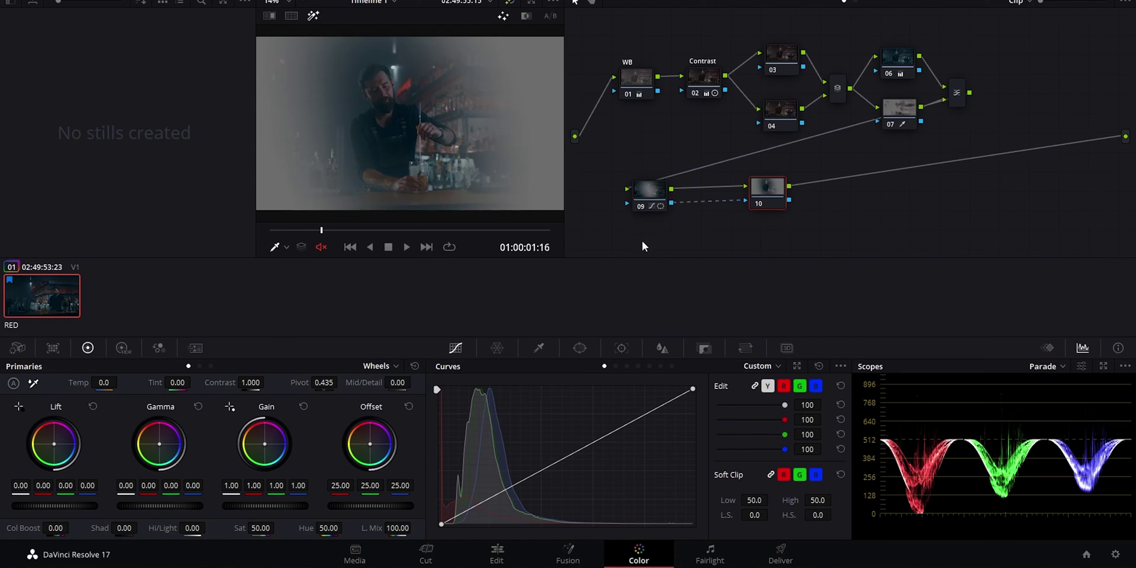
# - Drag node 09's oval window right, far left, then back near centre (pan 48.99, tilt 49.66)
pyautogui.click(656, 205)
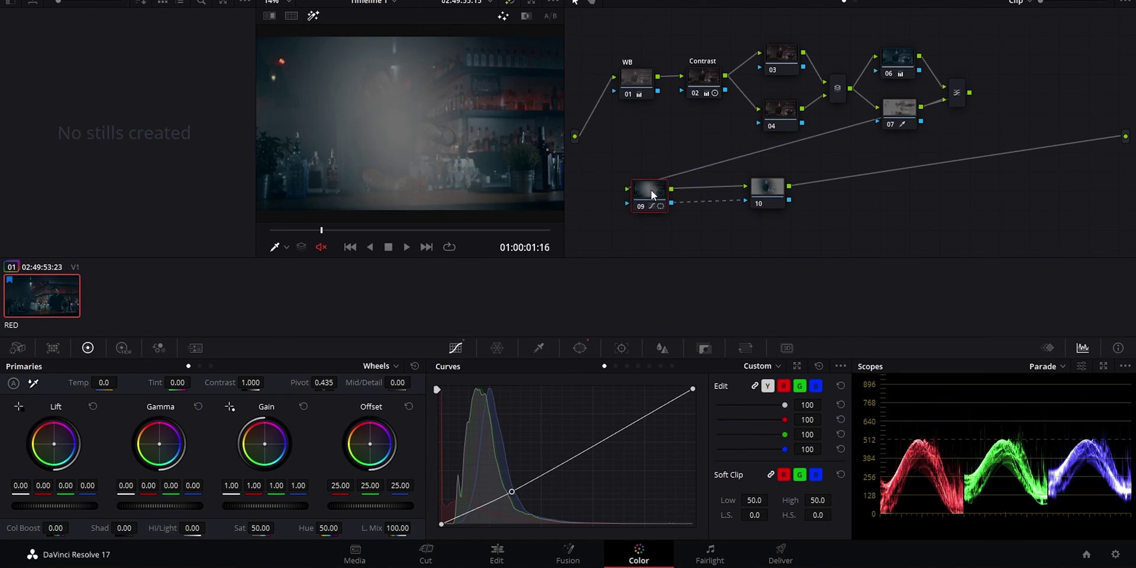
pyautogui.click(577, 347)
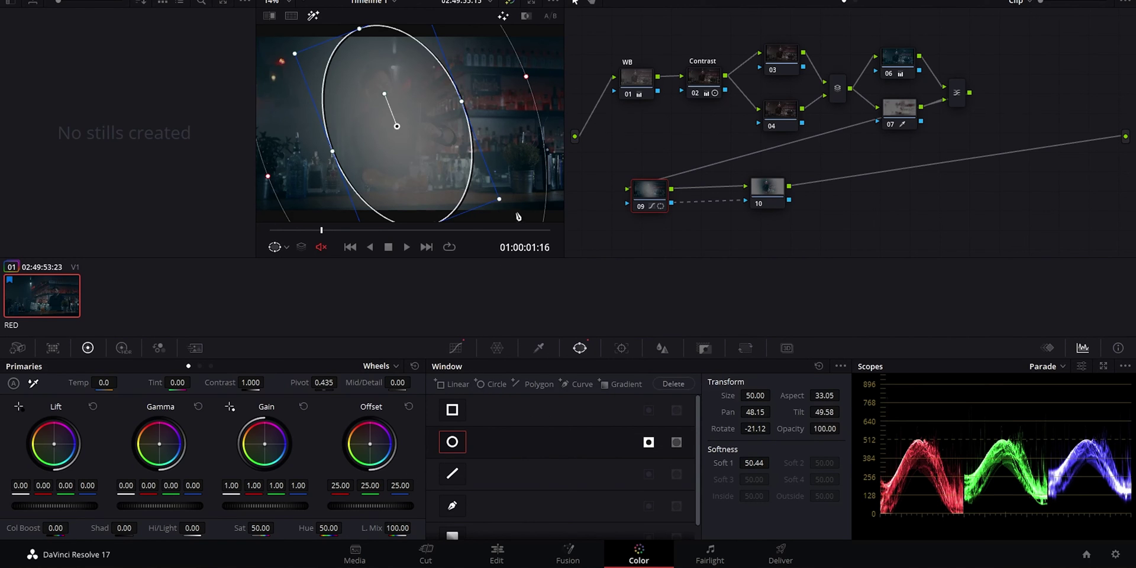
pyautogui.moveTo(438, 160); pyautogui.dragTo(521, 156)
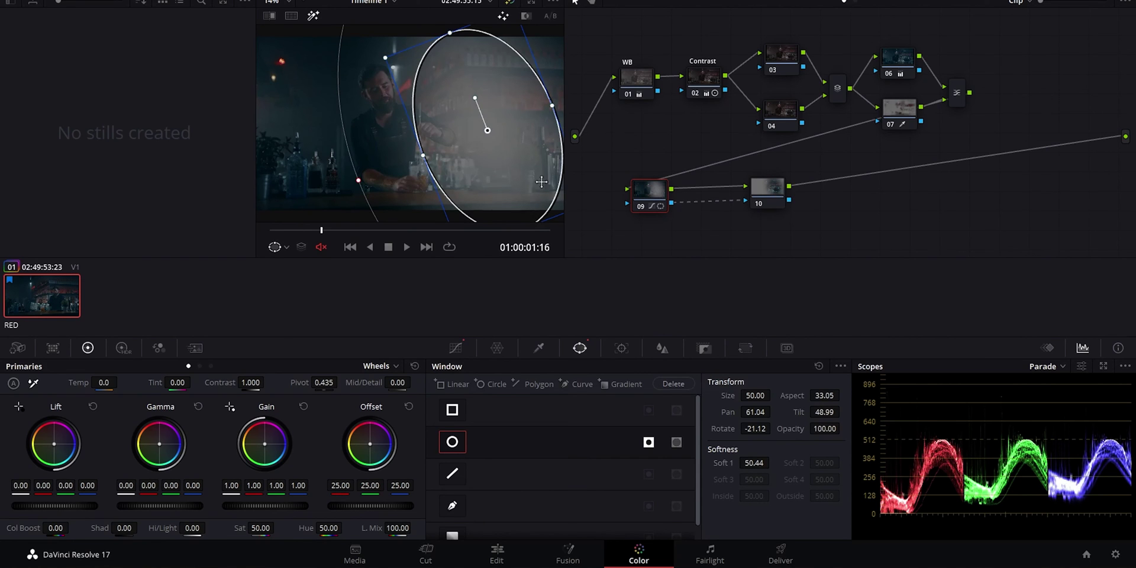
pyautogui.moveTo(528, 161); pyautogui.dragTo(368, 149)
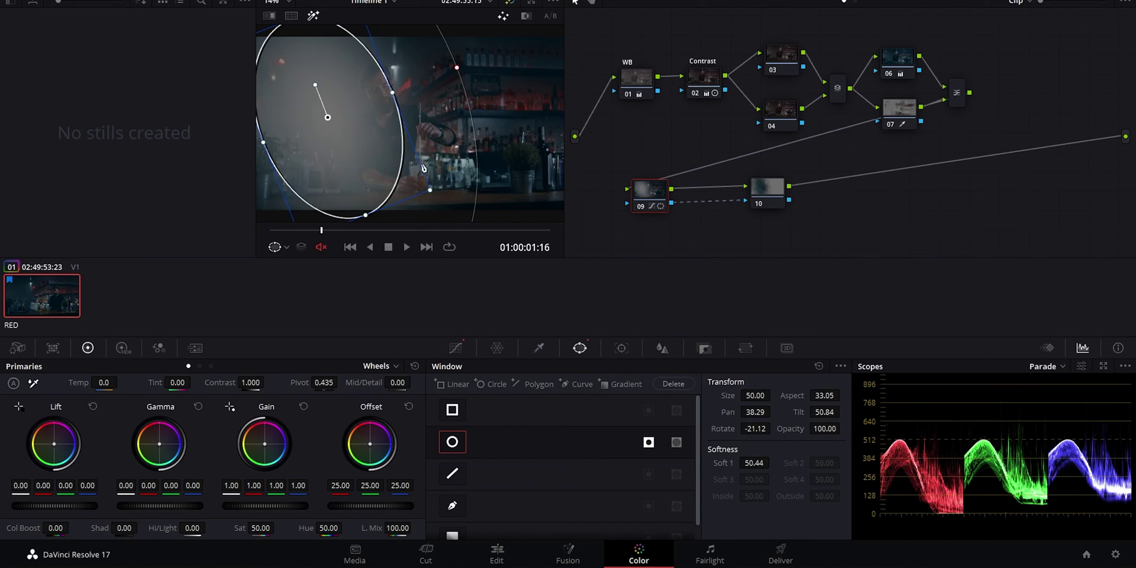
pyautogui.moveTo(352, 148); pyautogui.dragTo(424, 156)
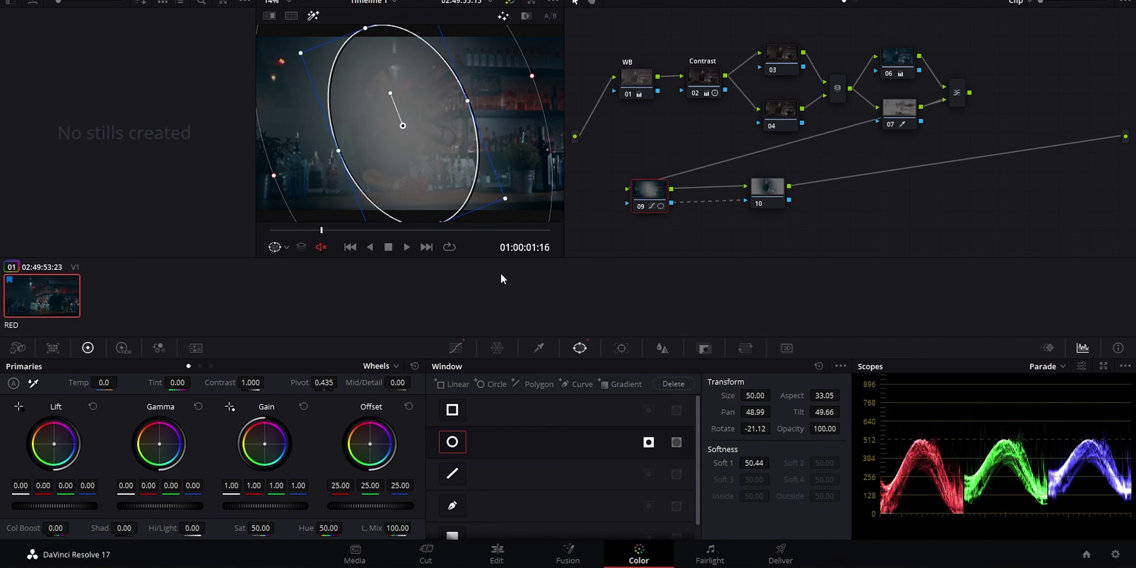
pyautogui.click(639, 73)
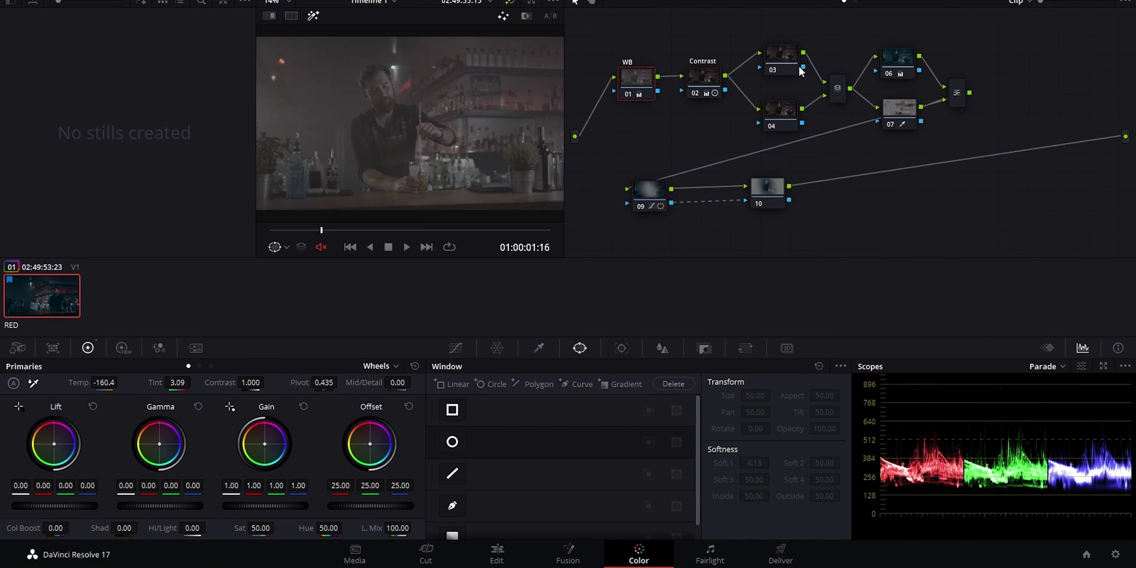
pyautogui.click(799, 70)
pyautogui.click(782, 113)
pyautogui.click(899, 71)
pyautogui.click(902, 115)
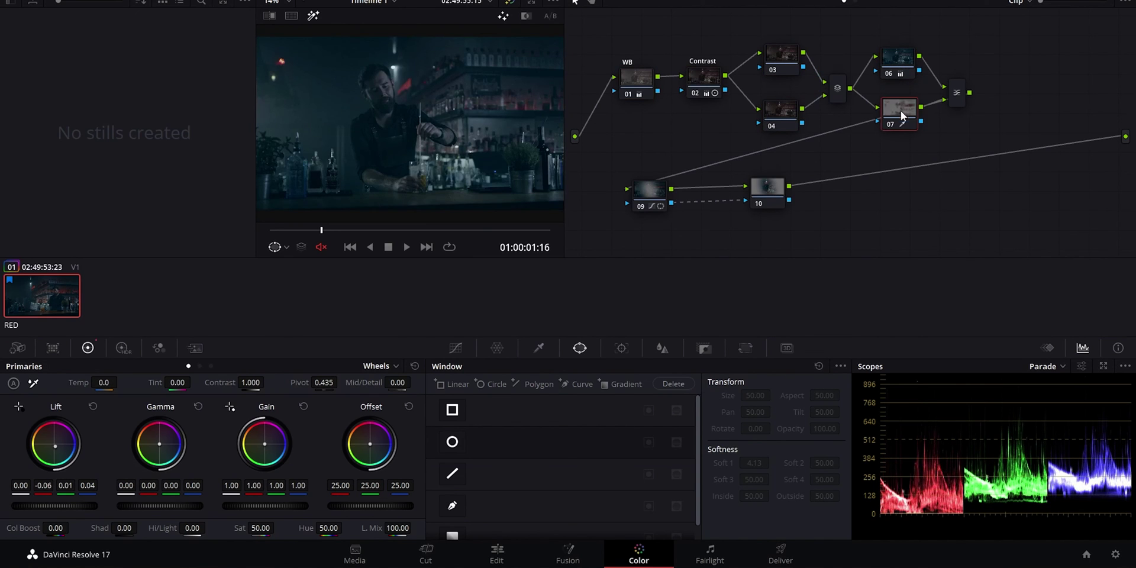
pyautogui.click(648, 191)
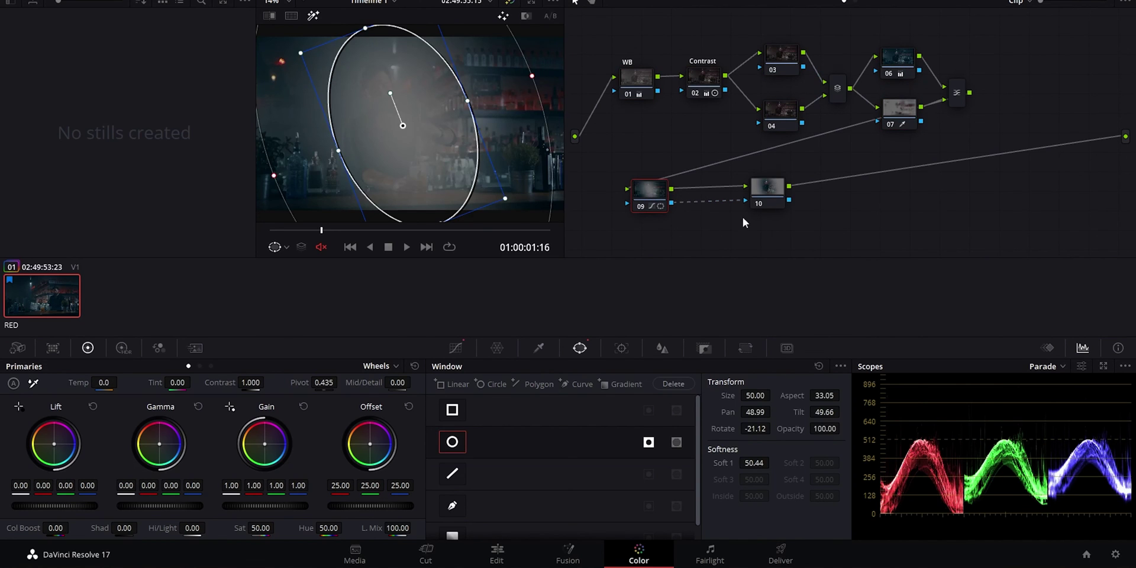
pyautogui.click(970, 1)
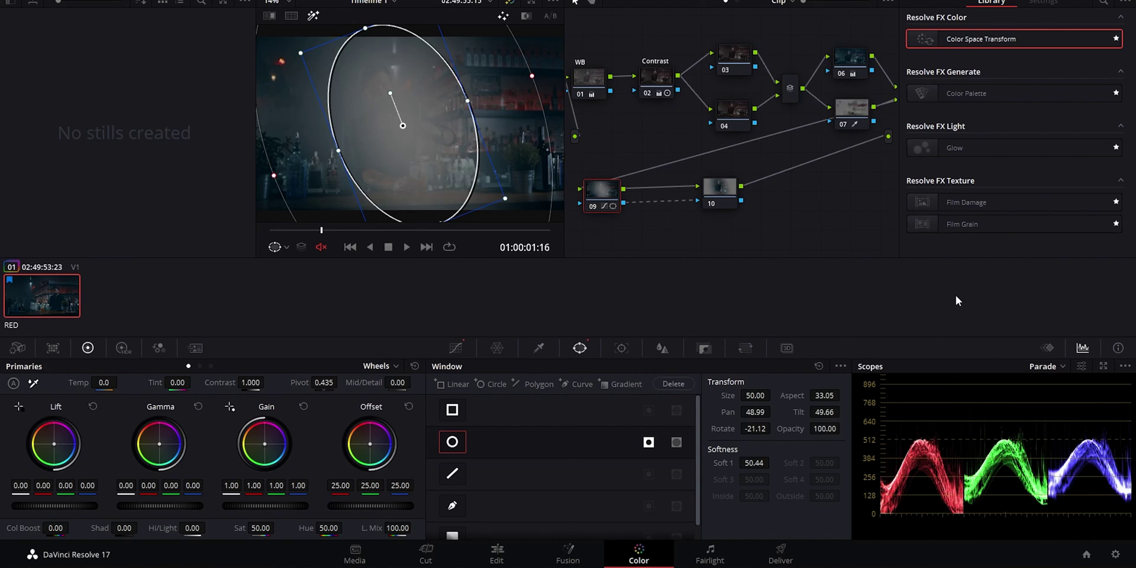
pyautogui.click(971, 1)
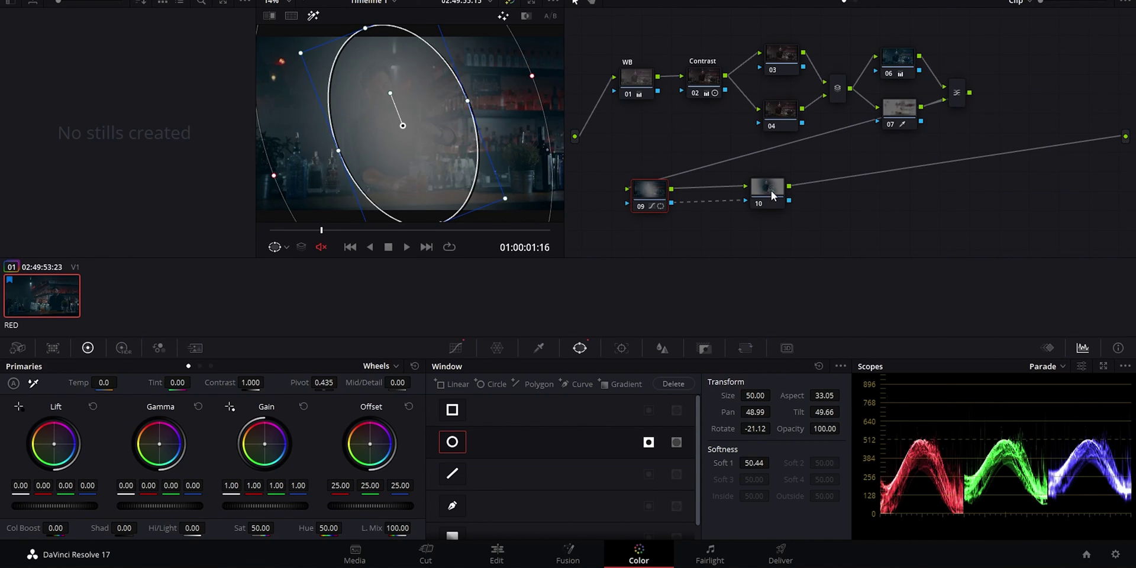